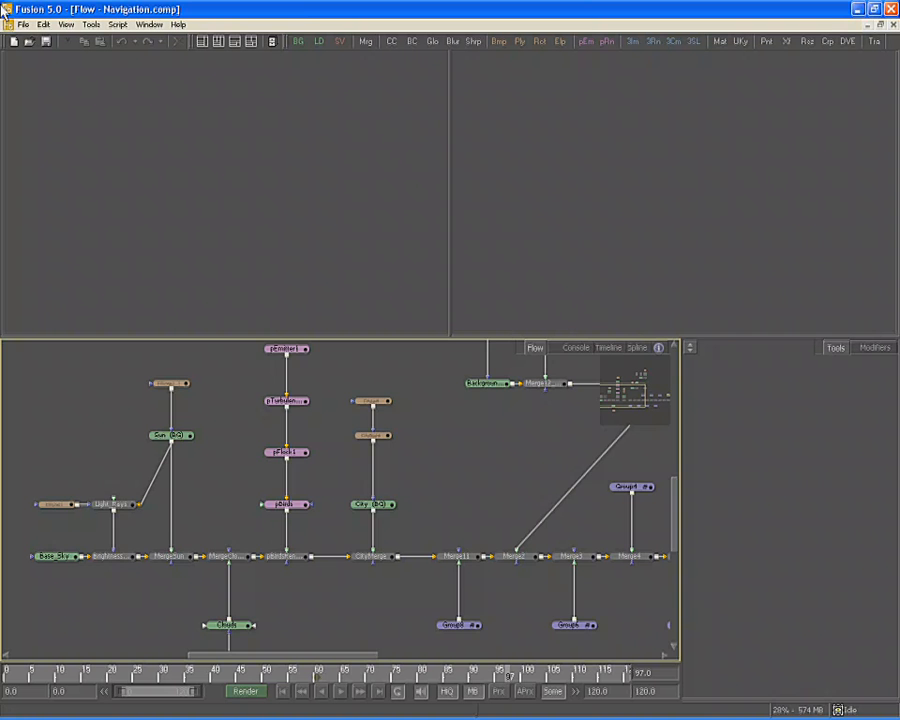
Look at the Timeline and Spline views, then return to the Flow node graph
click(617, 349)
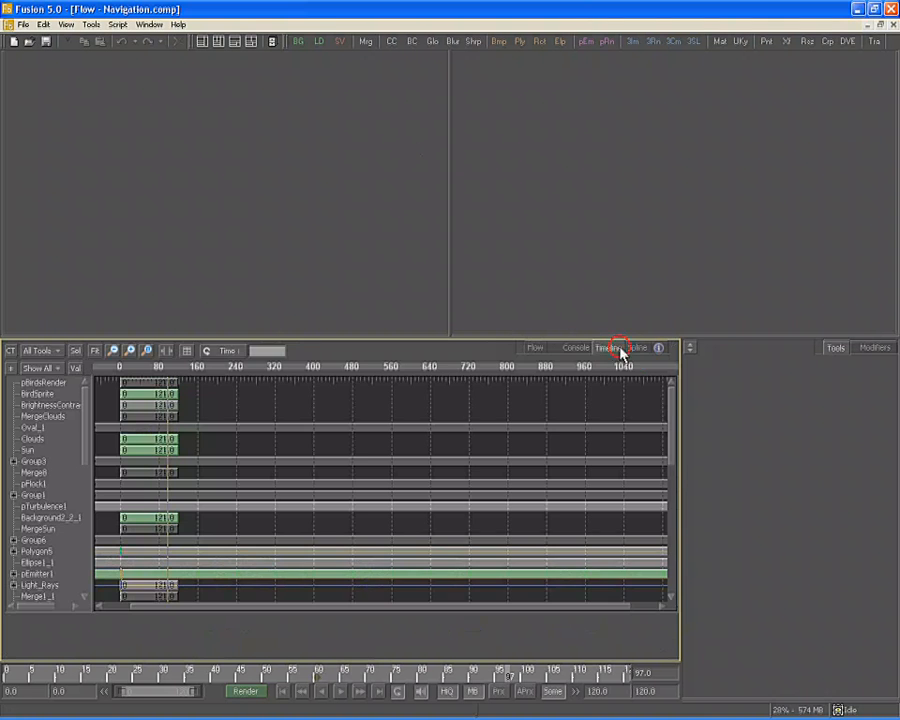
click(642, 349)
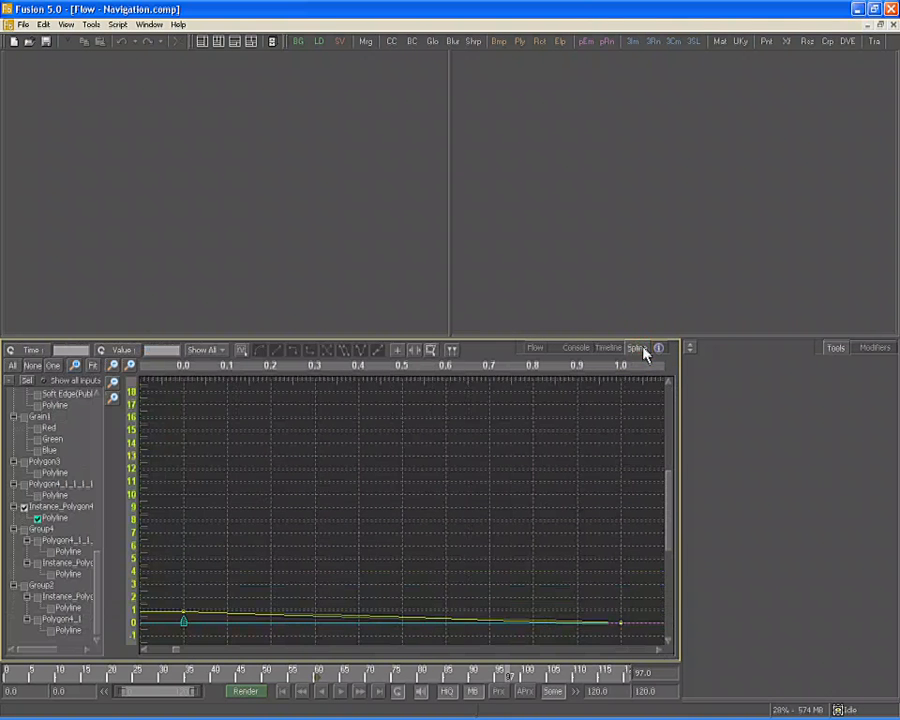
click(536, 349)
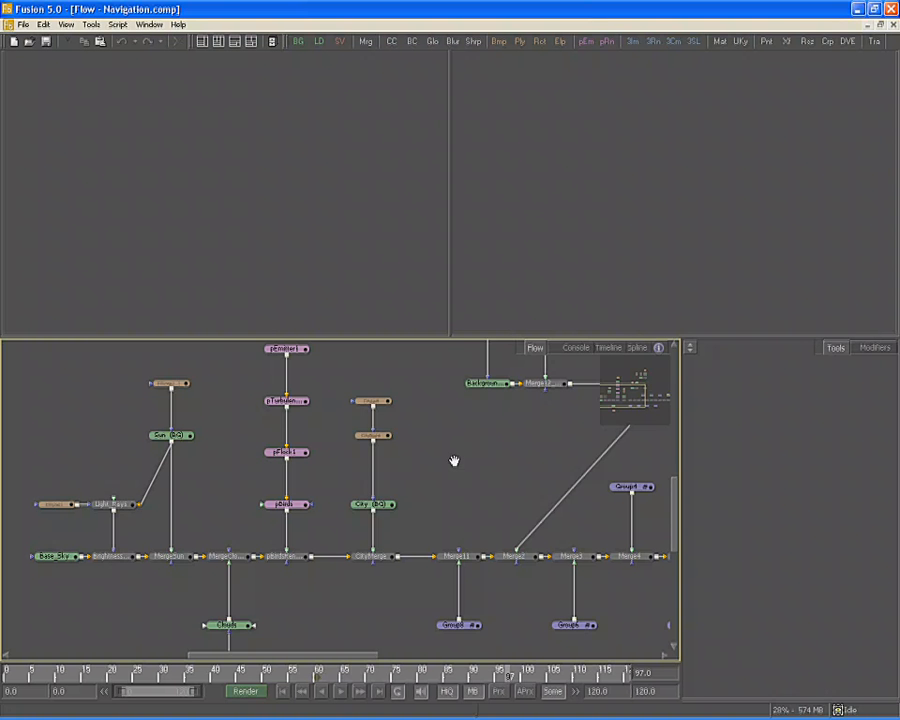
Pan and zoom the Flow until the whole Navigation node tree fits in view
drag(454, 461, 415, 461)
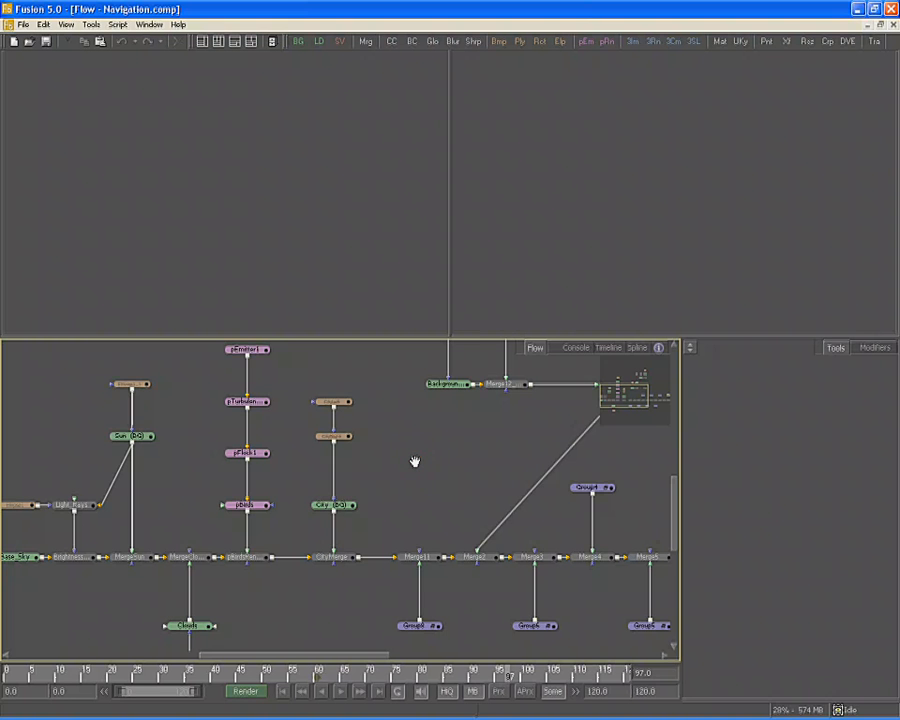
drag(415, 461, 436, 463)
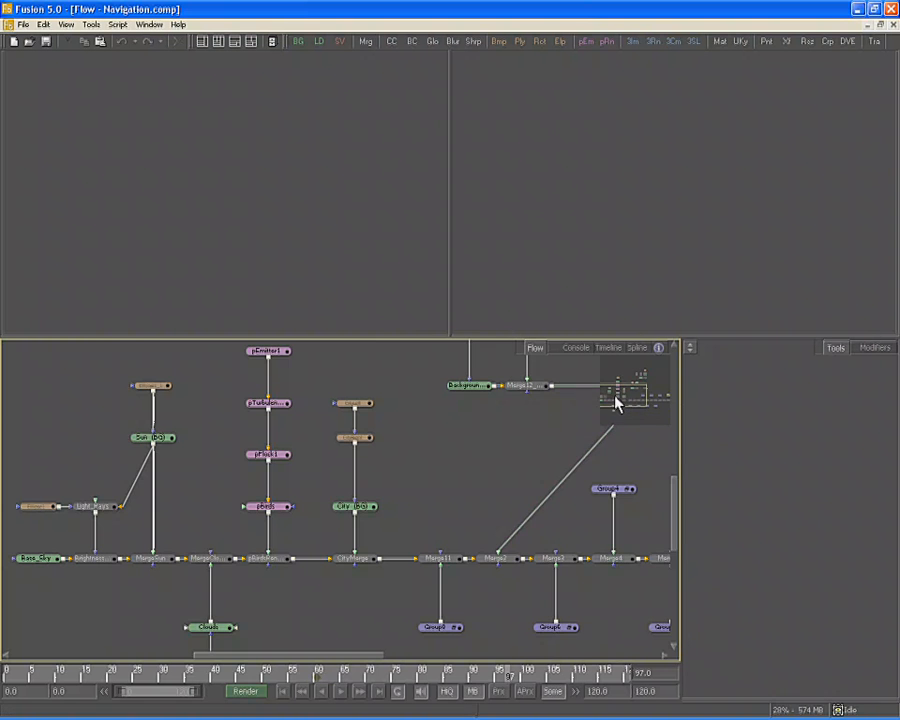
mouse_move(616, 398)
mouse_down()
mouse_move(651, 396)
mouse_move(653, 378)
mouse_move(649, 408)
mouse_move(622, 401)
mouse_up()
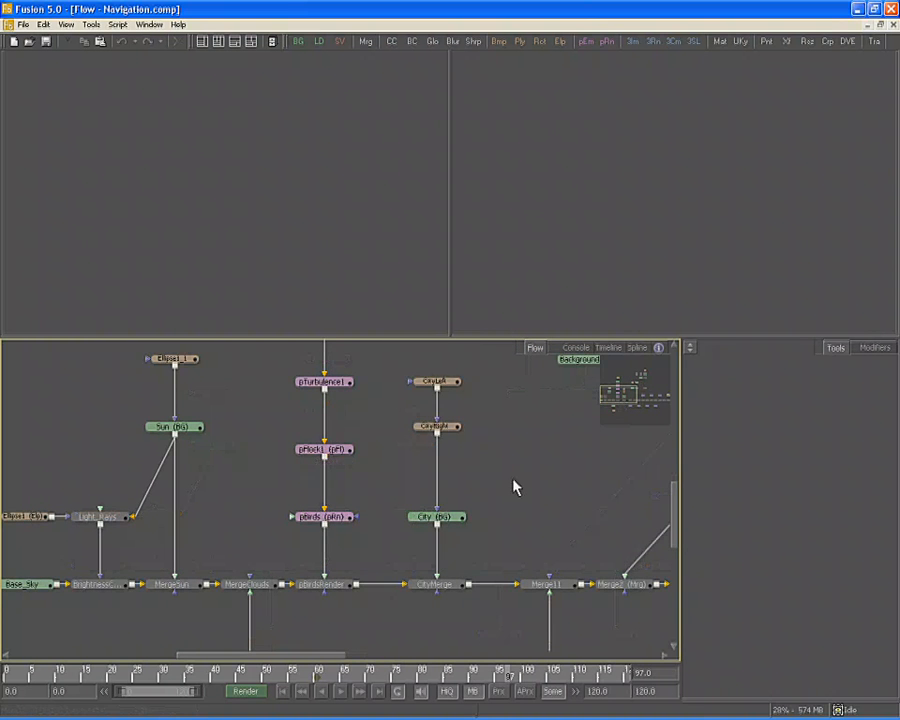
key(minus)
key(minus)
key(minus)
key(plus)
key(plus)
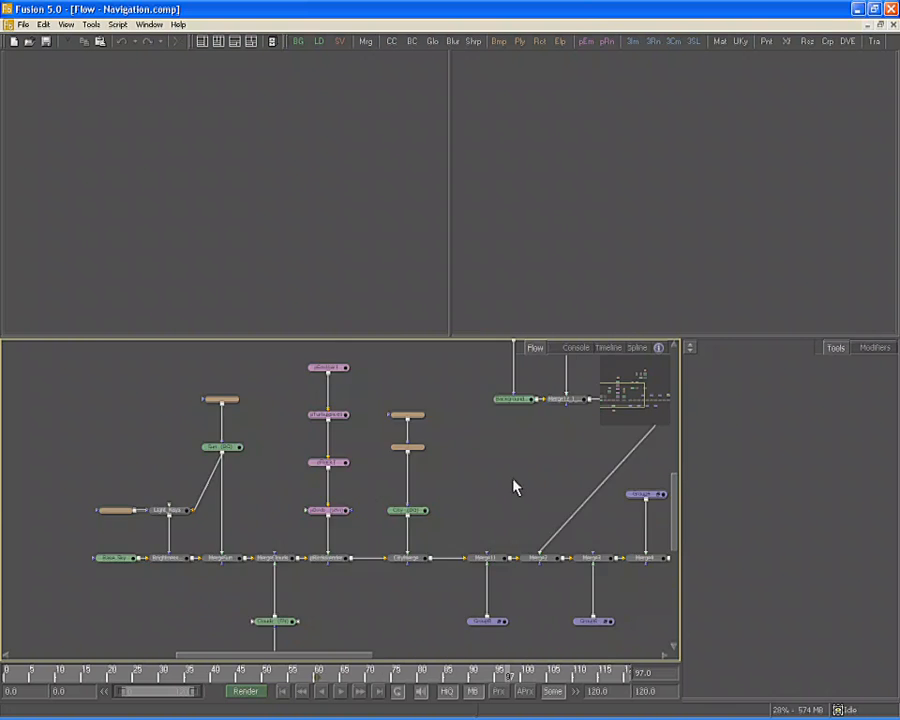
key(plus)
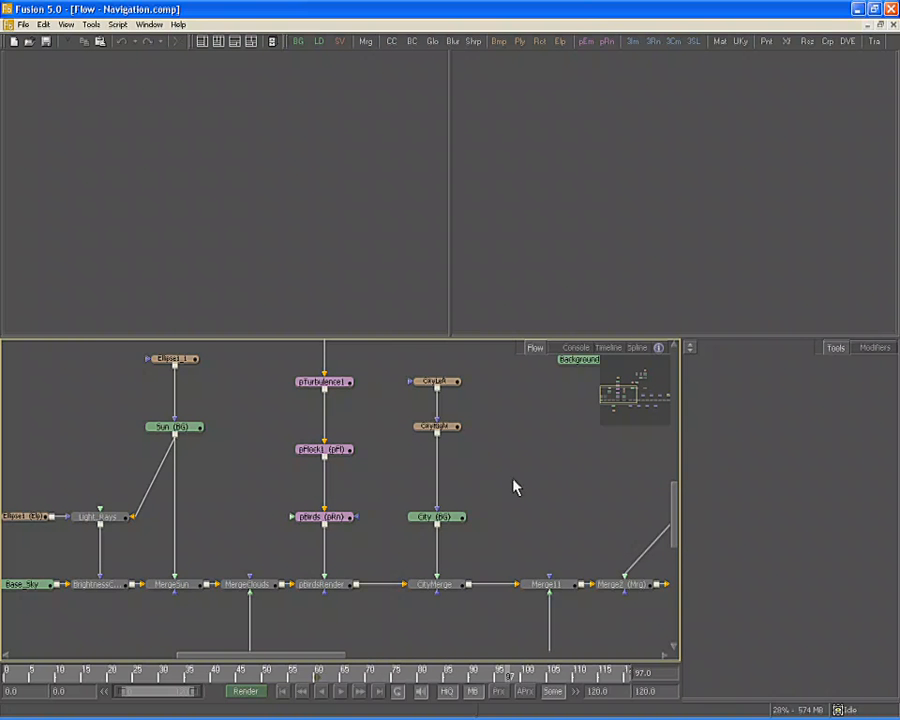
drag(512, 479, 303, 450)
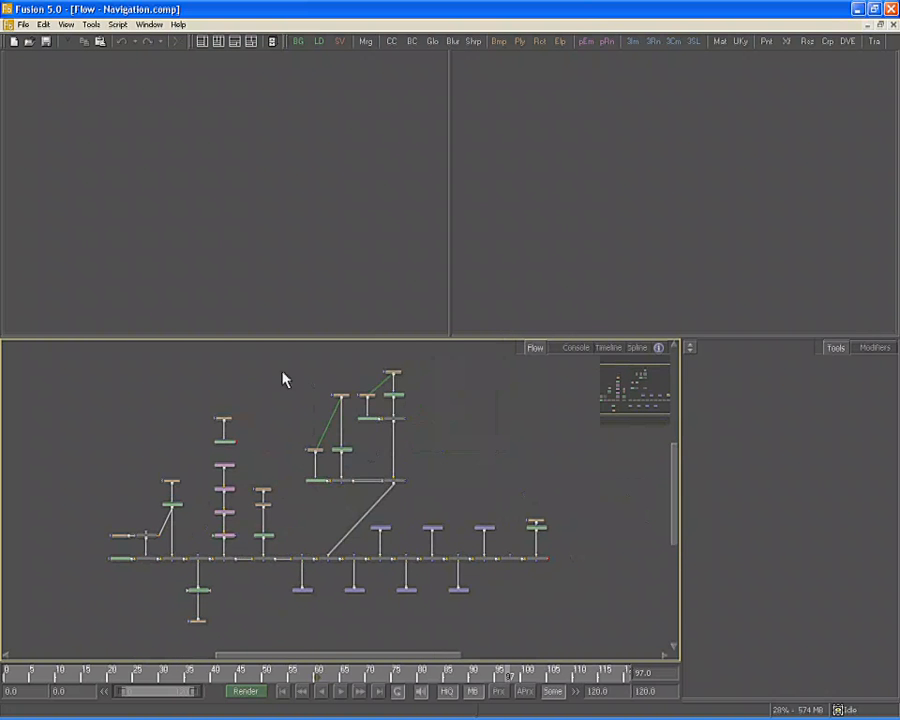
Marquee-select the upper Oval, Polygon, Background and Merge nodes and Scale to Fit them
drag(283, 349, 442, 488)
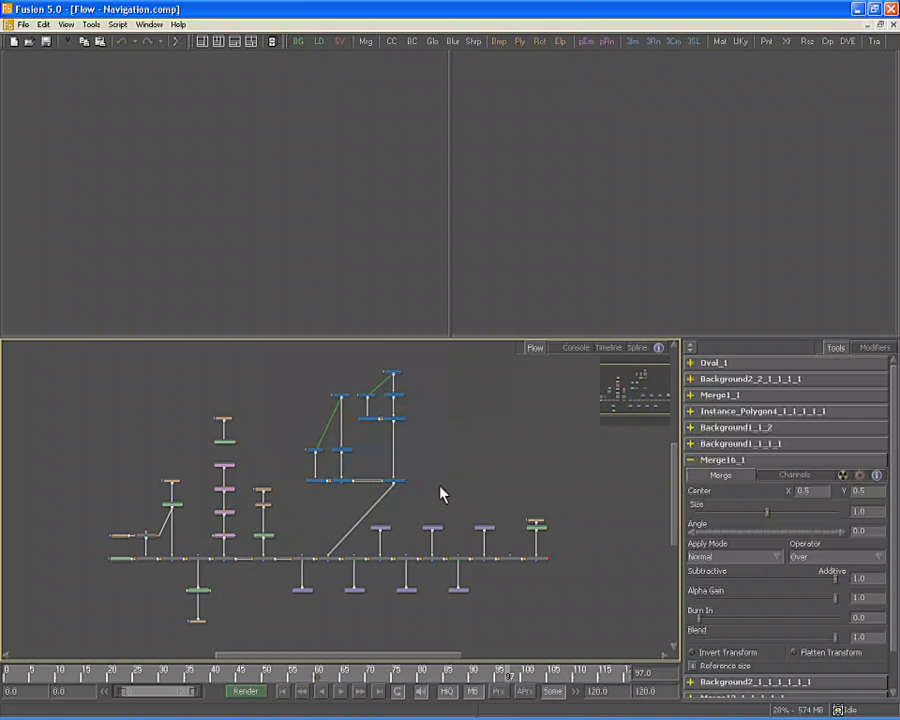
right_click(441, 404)
mouse_move(474, 424)
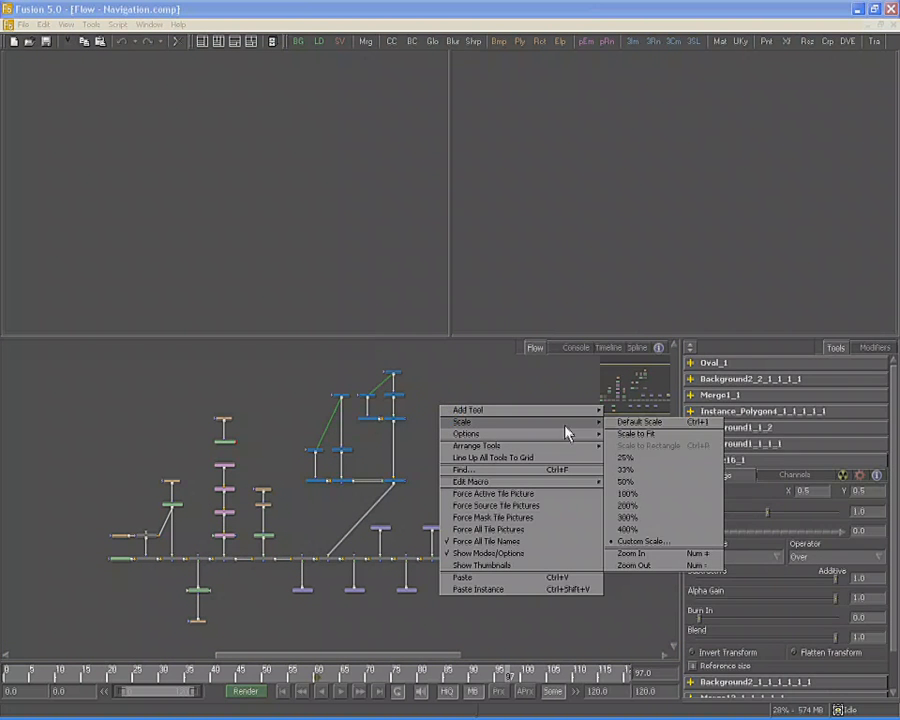
click(655, 438)
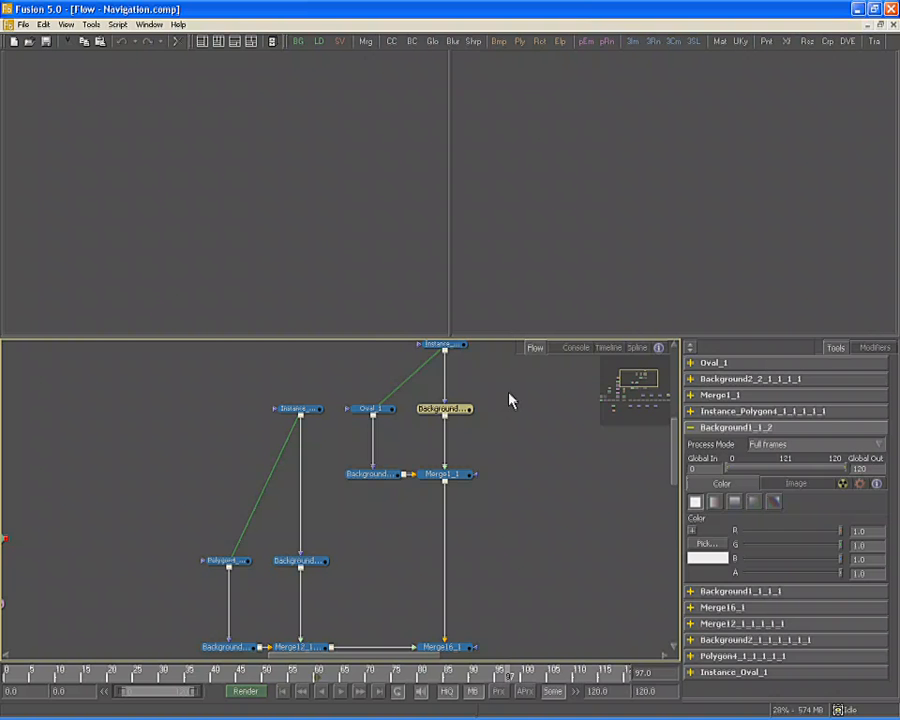
right_click(432, 413)
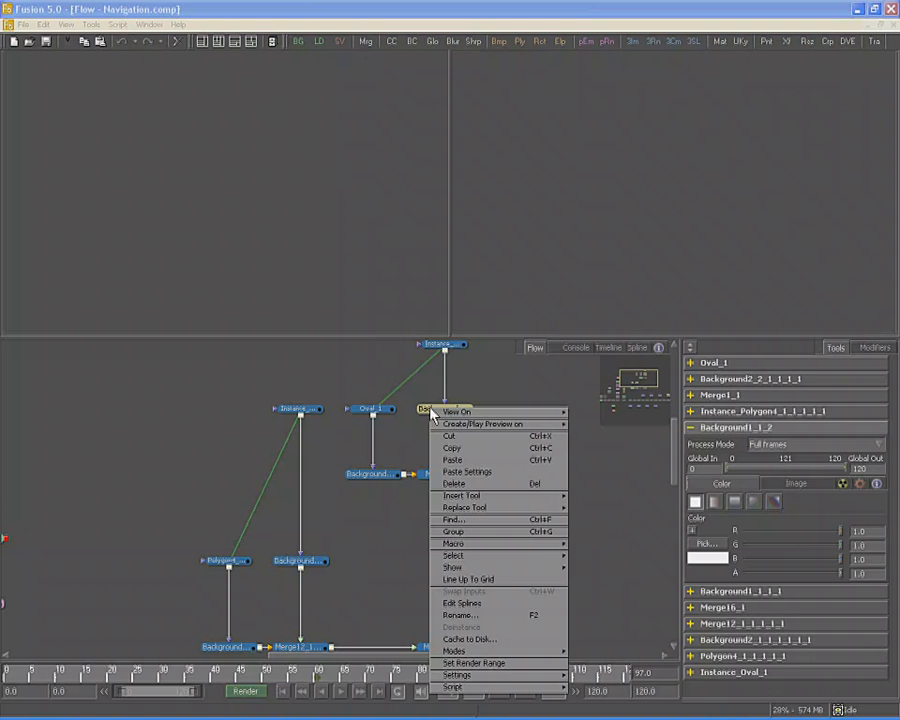
click(542, 385)
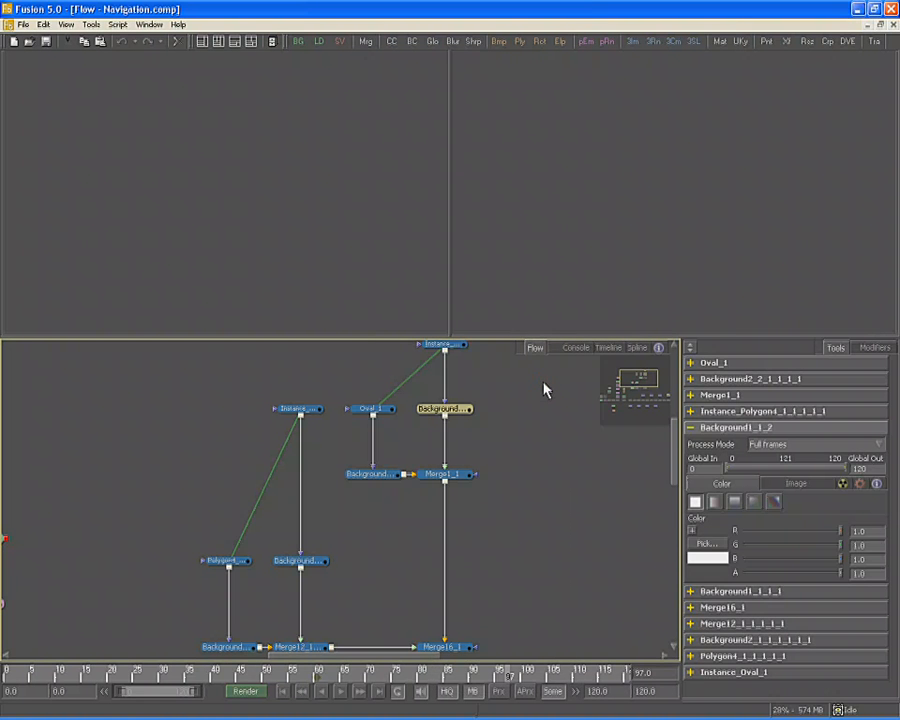
Turn on Force All Tile Pictures for the Flow, then deselect all nodes
right_click(534, 396)
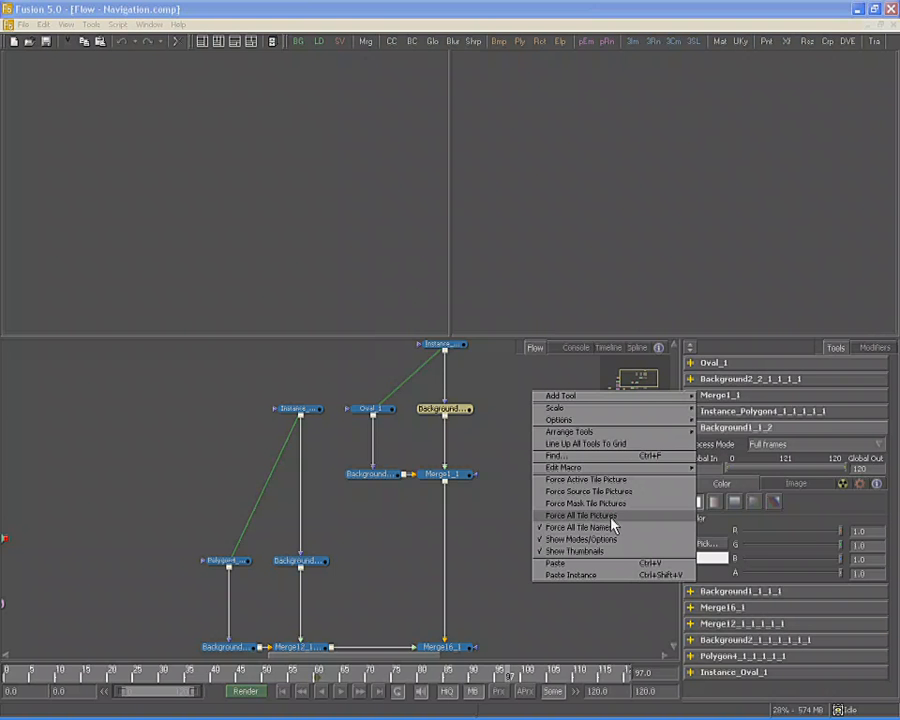
click(612, 517)
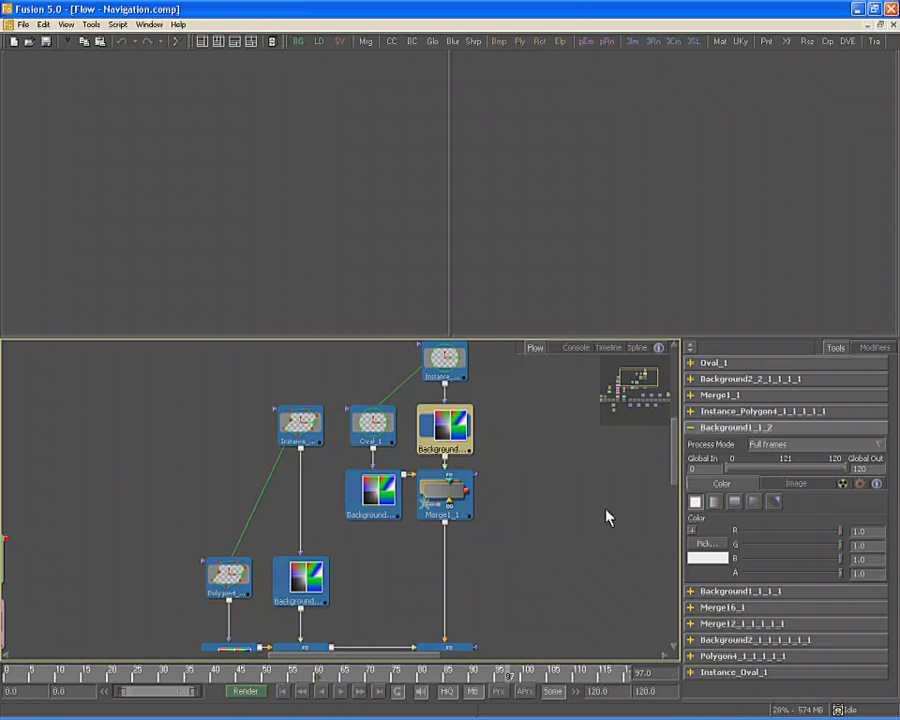
click(604, 512)
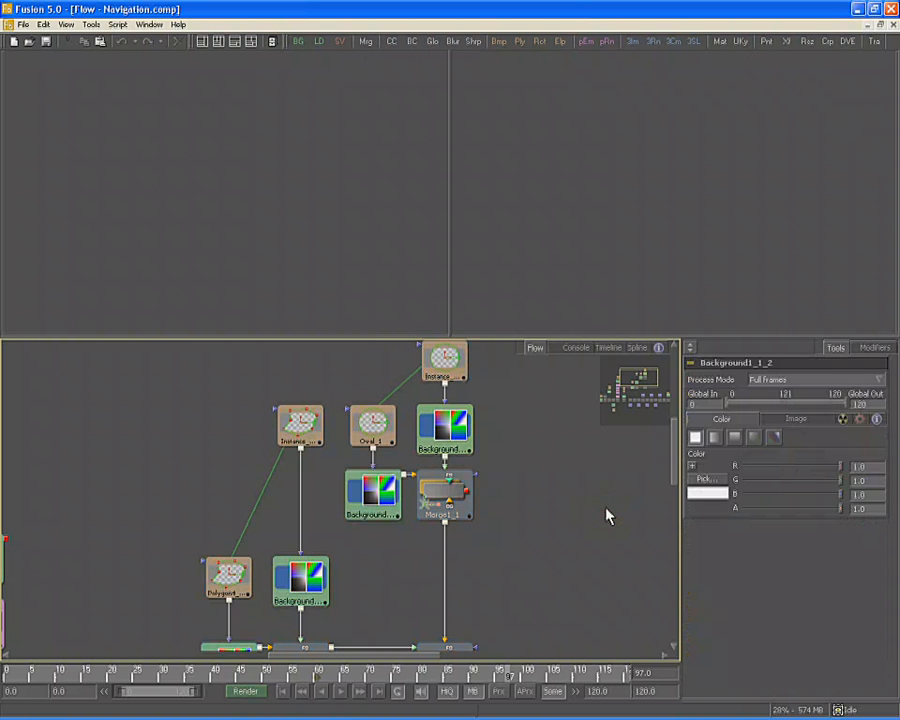
Select Merge16_1, toggle Show Thumbnails on and back off, and pan to Merge16_1
click(456, 648)
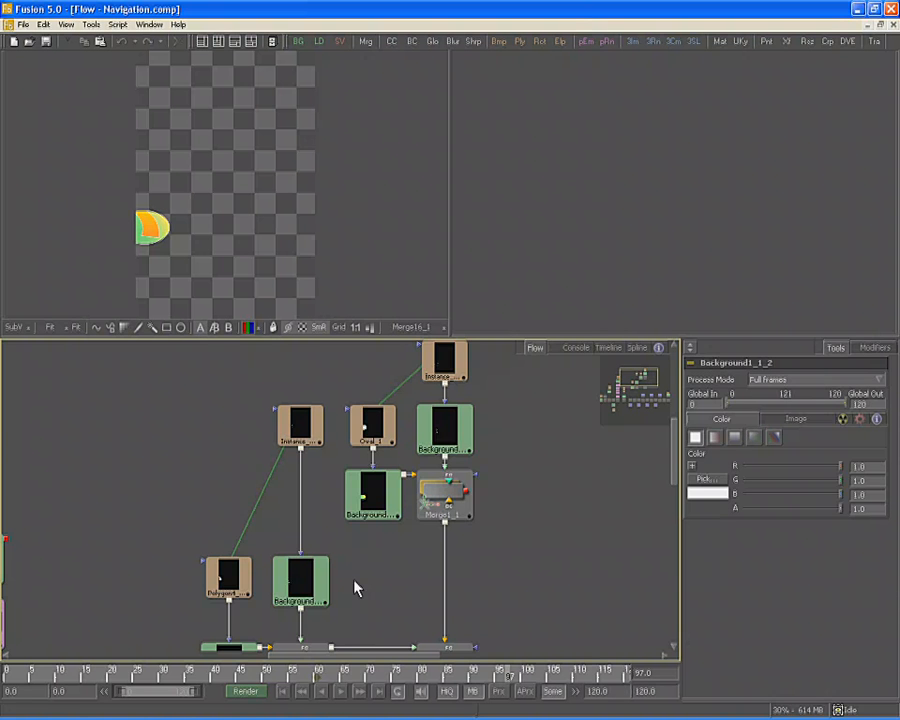
right_click(531, 458)
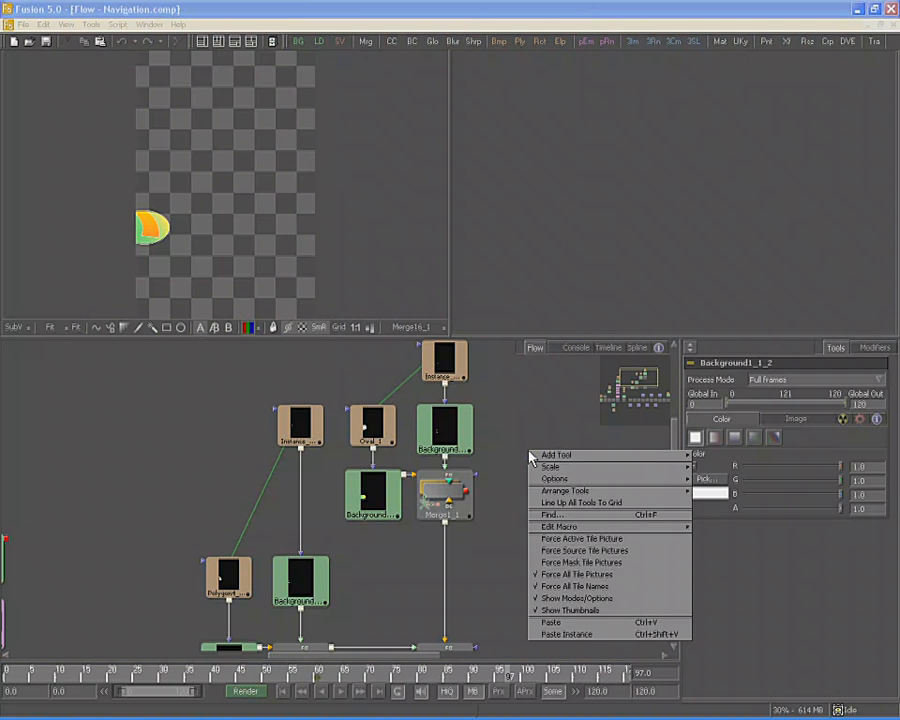
click(569, 612)
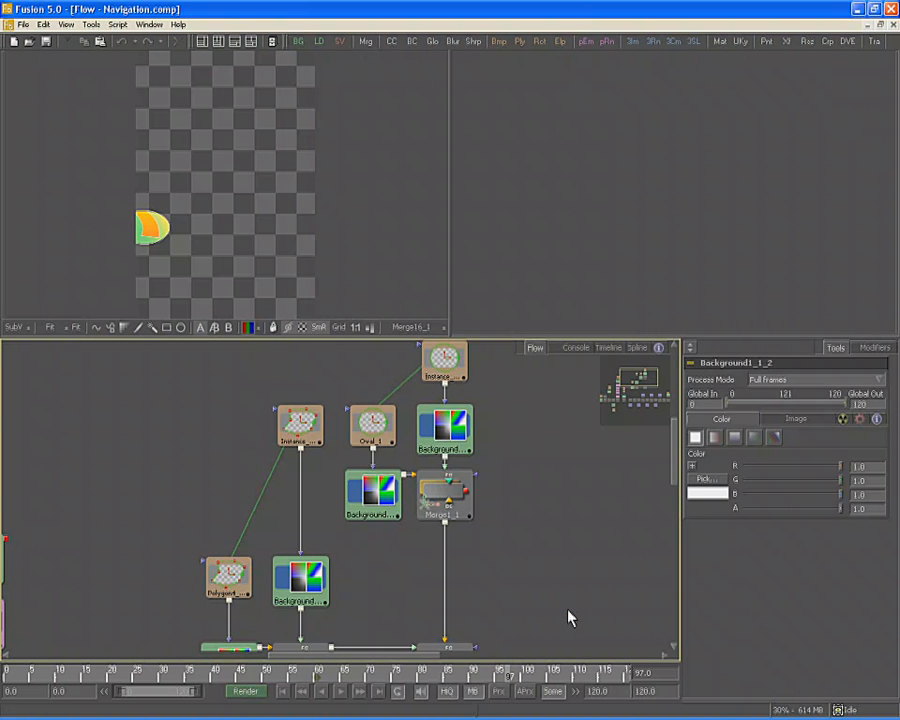
right_click(569, 615)
click(595, 586)
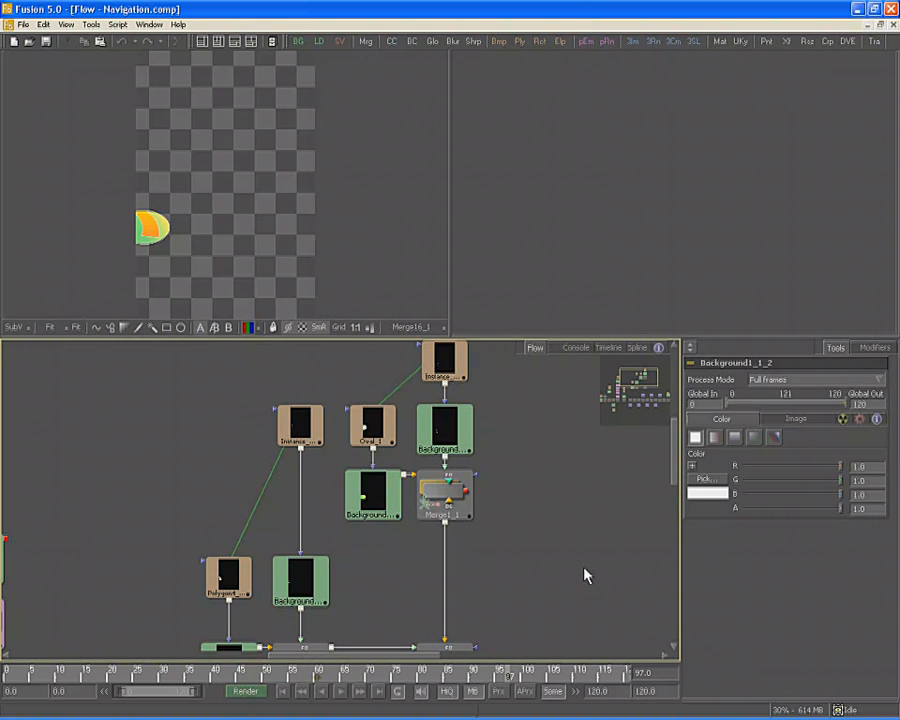
drag(585, 575, 483, 455)
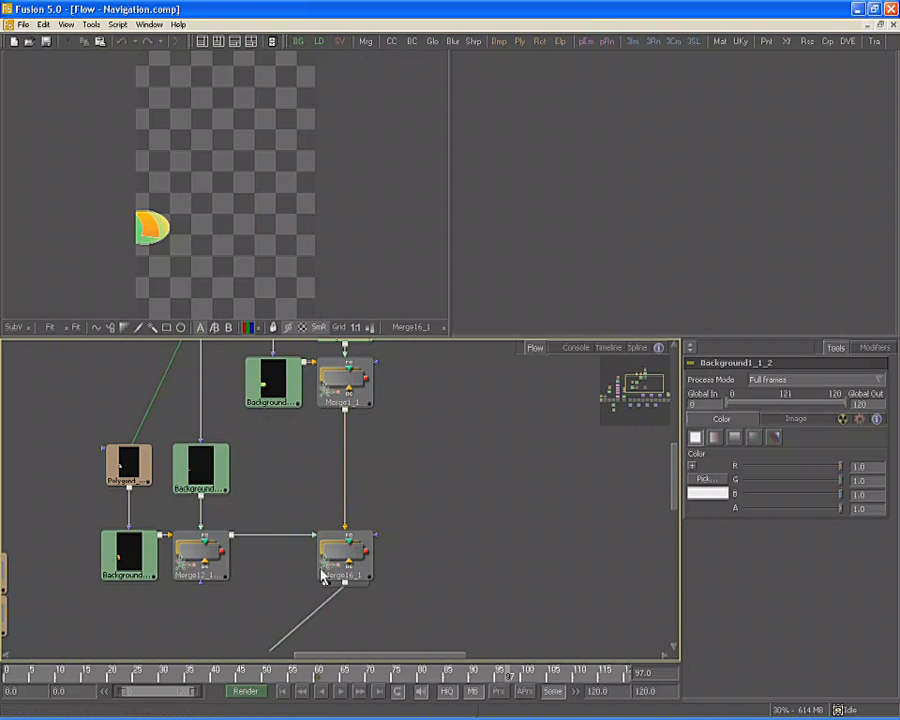
Pan past the Merge2–Merge8 row to centre the Sun branch and particle nodes
drag(419, 624, 508, 528)
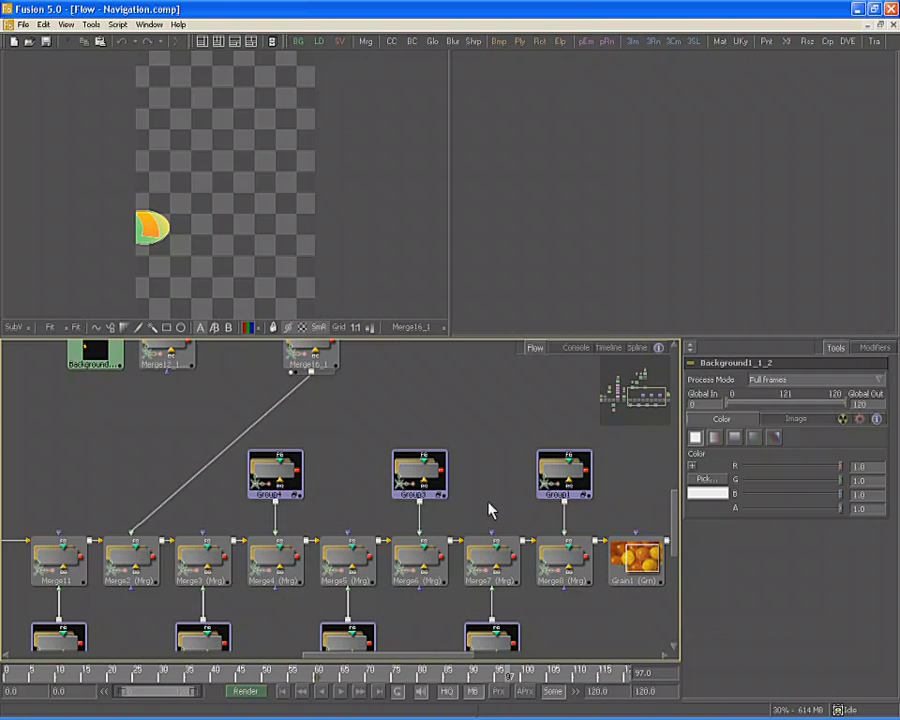
drag(489, 510, 663, 558)
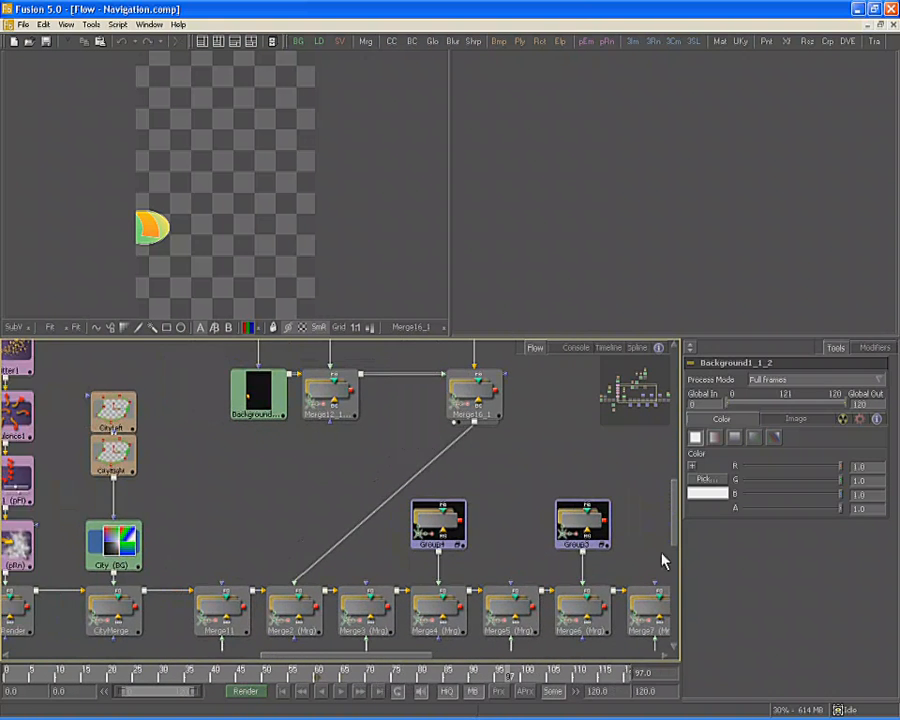
drag(225, 478, 394, 486)
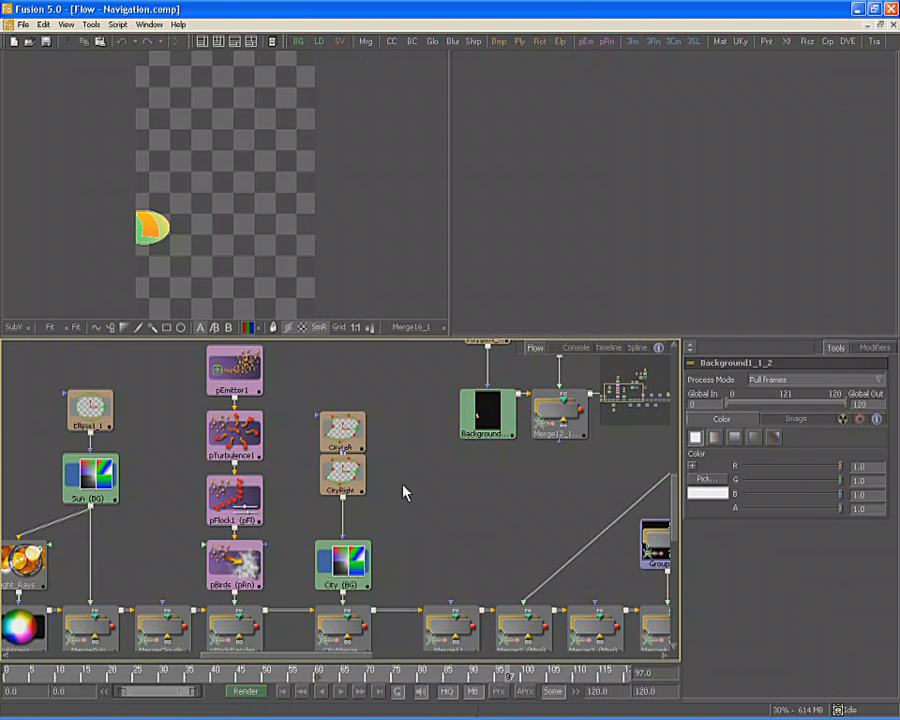
click(404, 491)
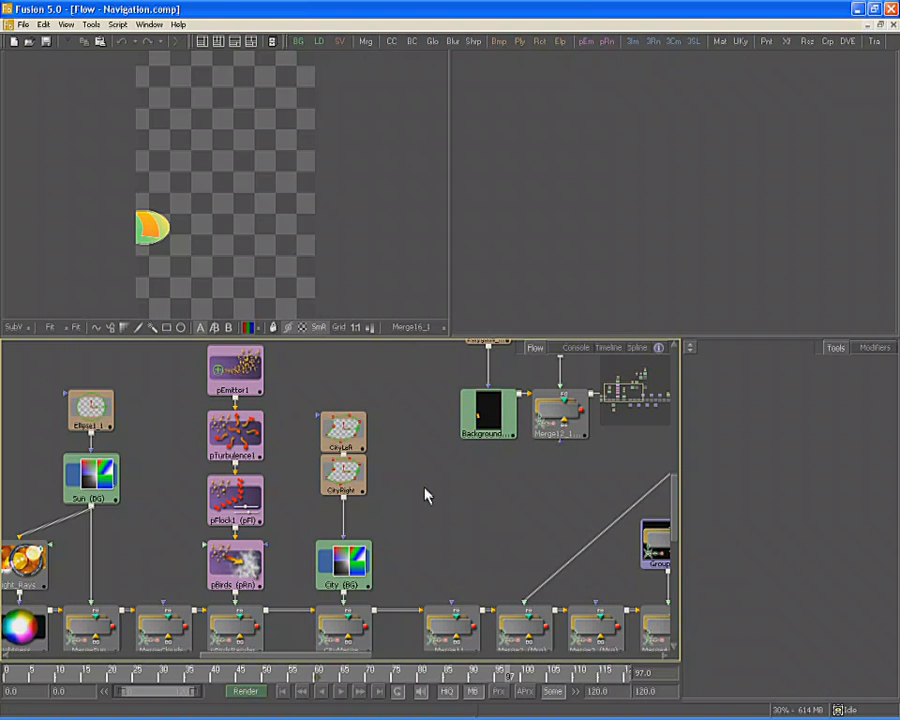
drag(424, 486, 647, 449)
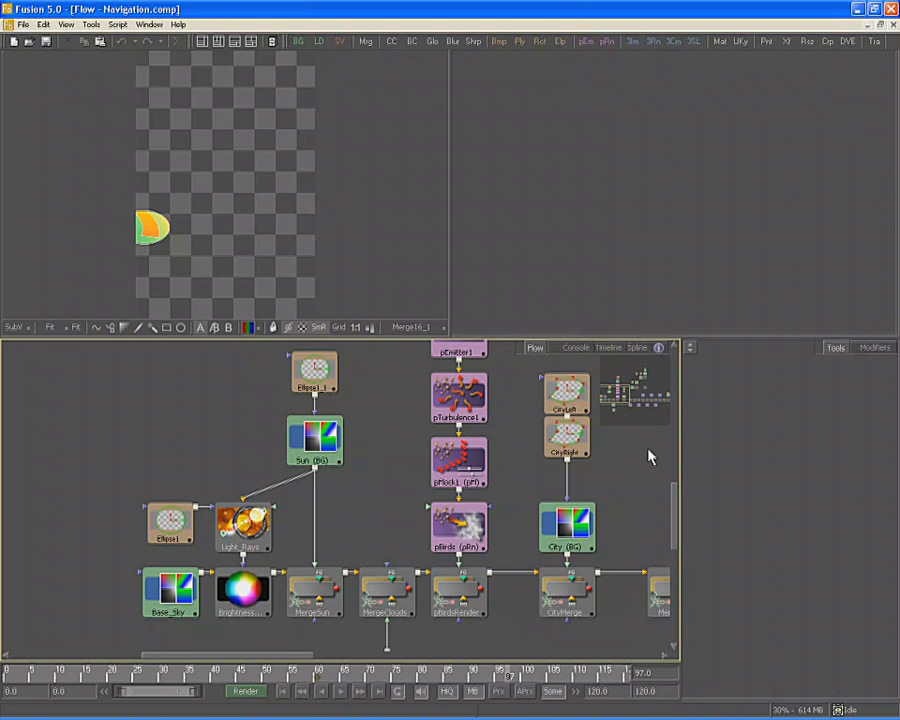
Show Light_Rays, then BrightnessContrast1, in the left viewer
click(250, 541)
key(1)
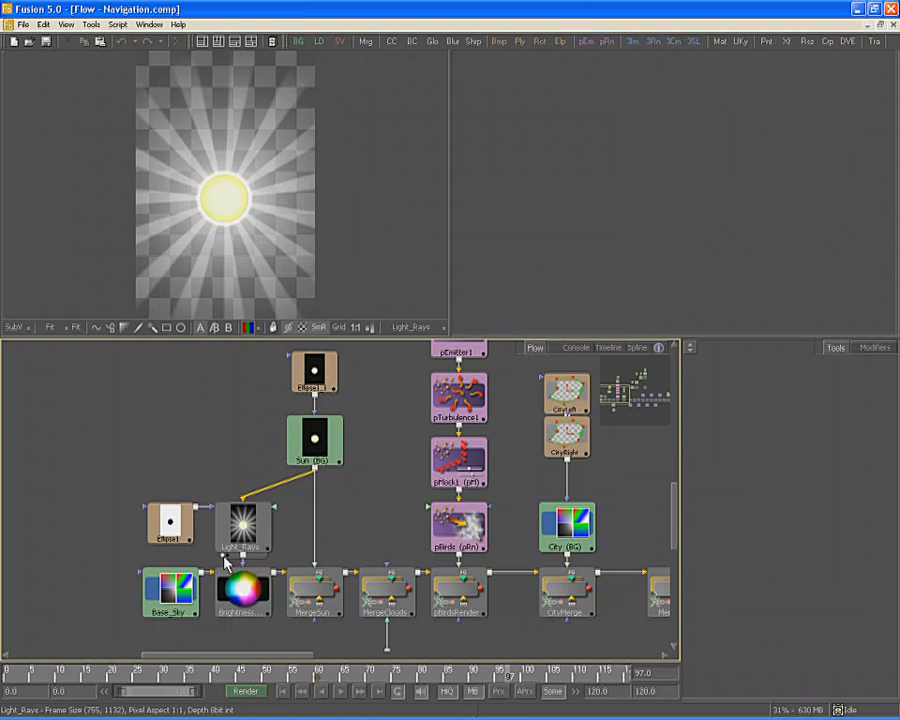
right_click(244, 590)
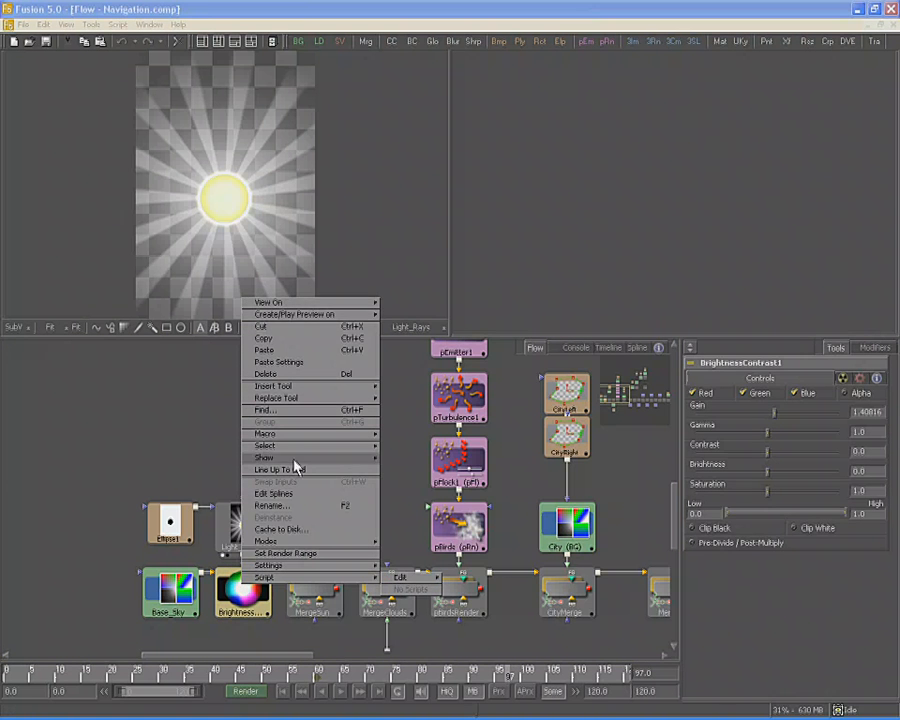
mouse_move(330, 302)
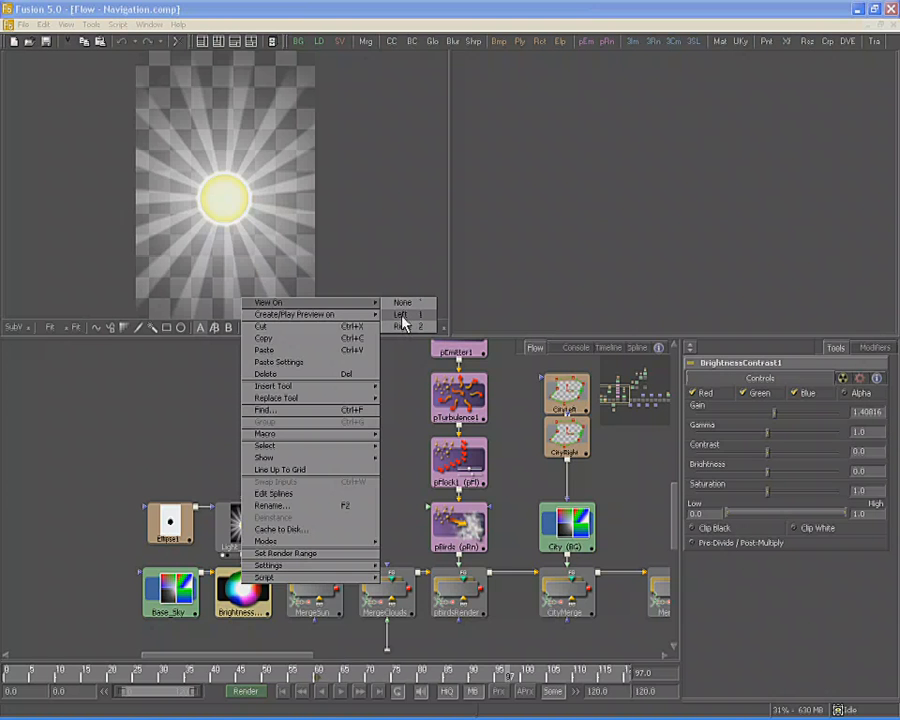
click(401, 316)
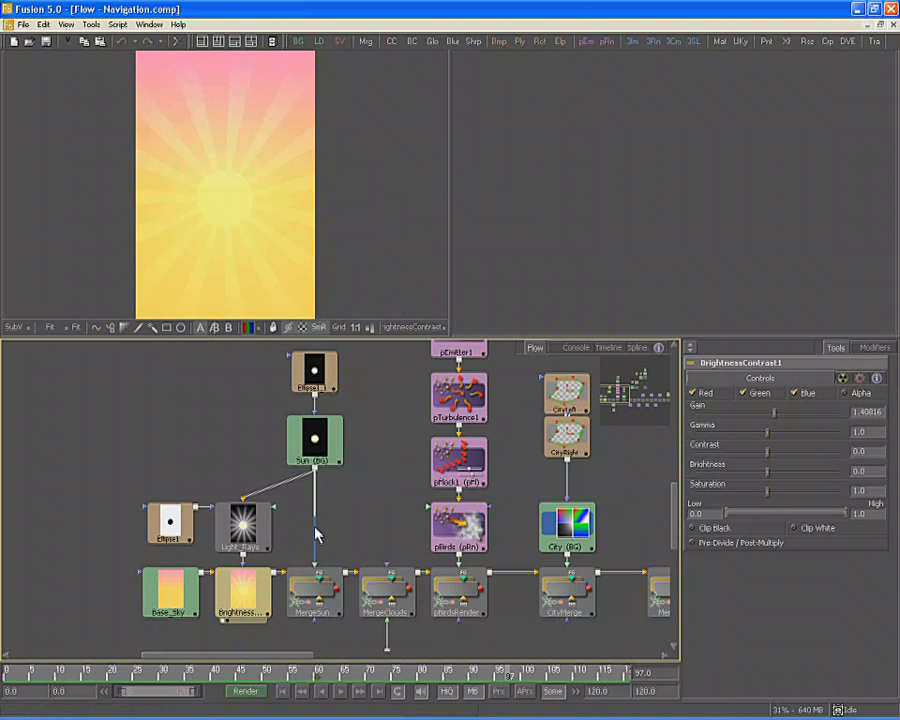
click(312, 607)
Display MergeSun in both the left and right viewers
key(1)
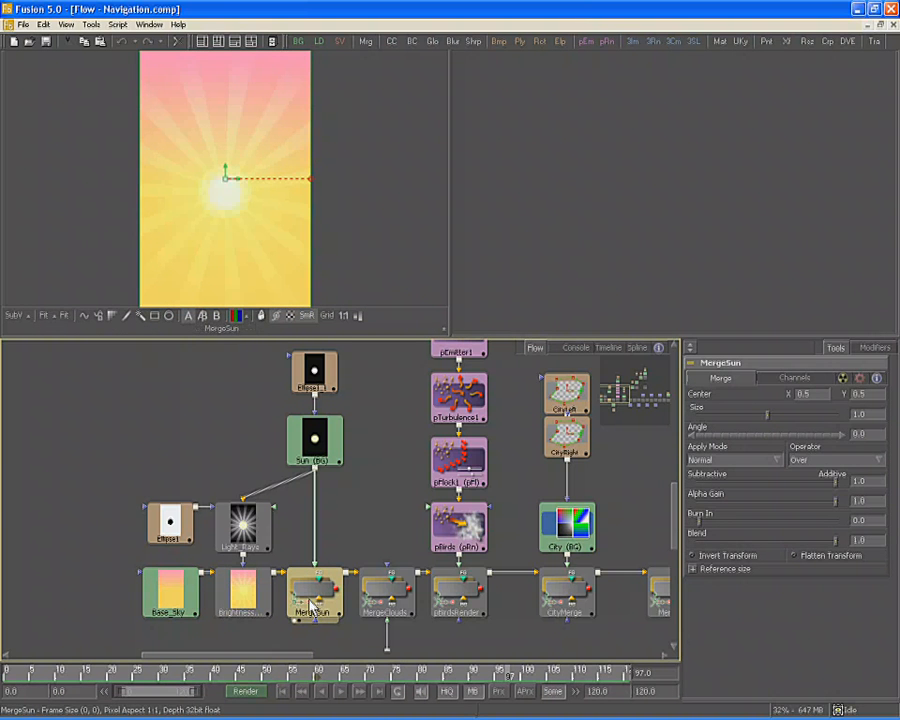
key(2)
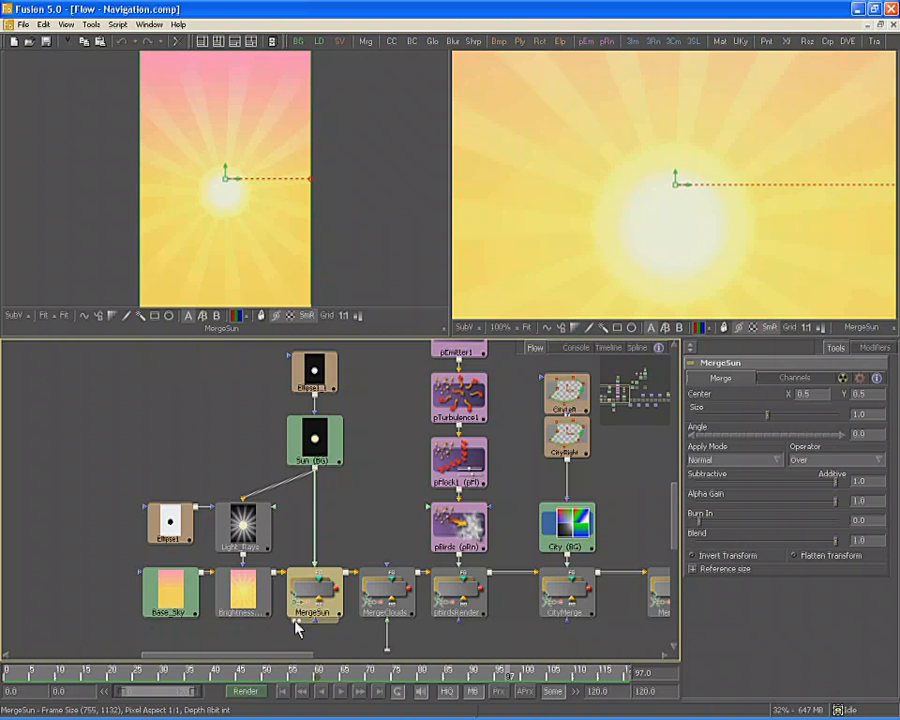
click(295, 621)
click(300, 622)
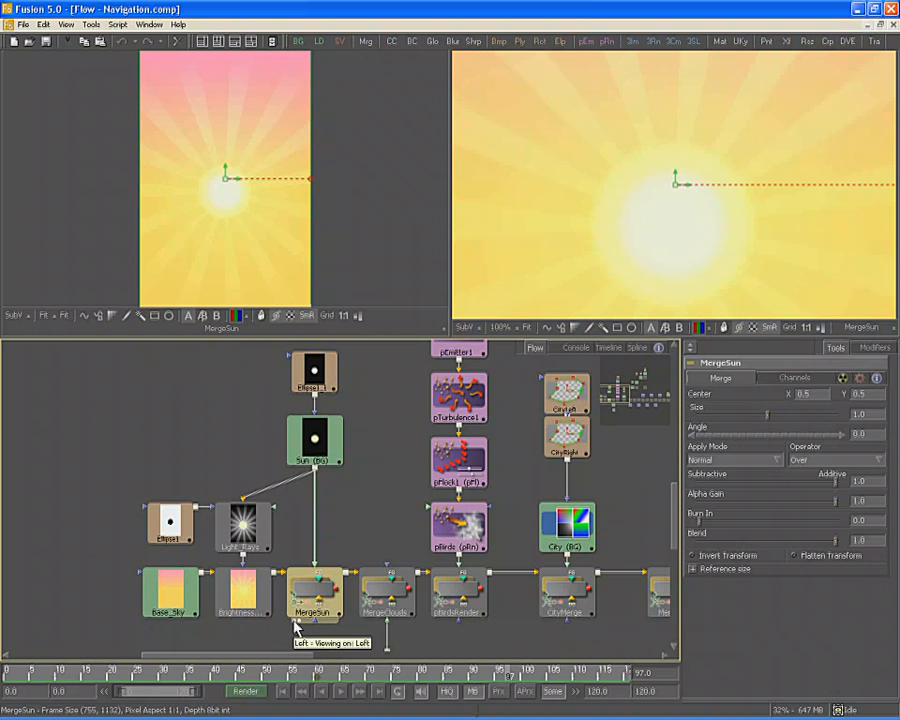
Rename the Ellipse1 mask node feeding Light_Rays to 'SunRaySource'
right_click(172, 536)
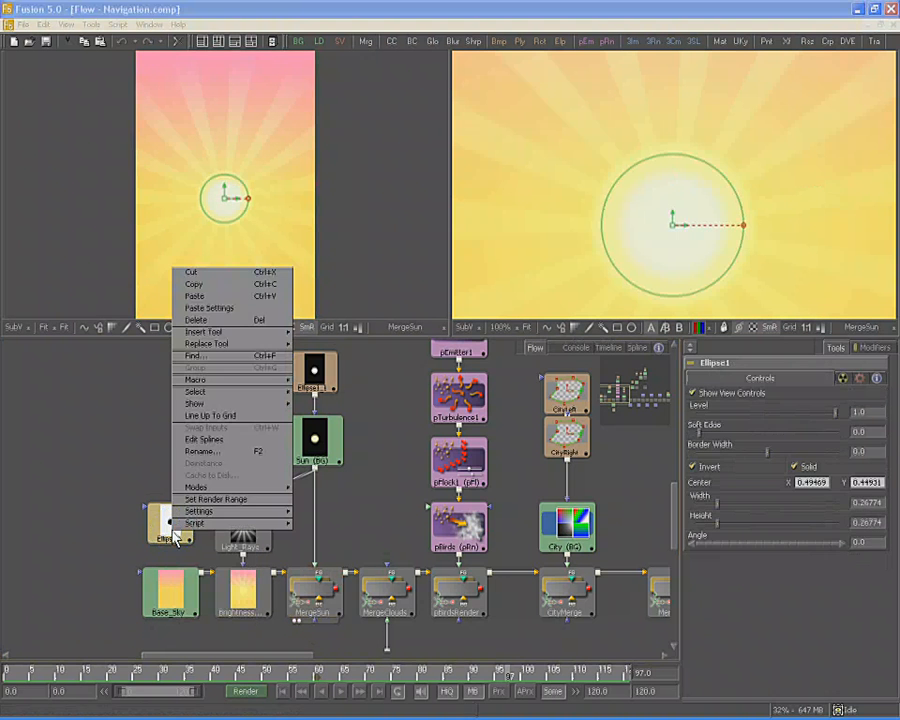
click(272, 454)
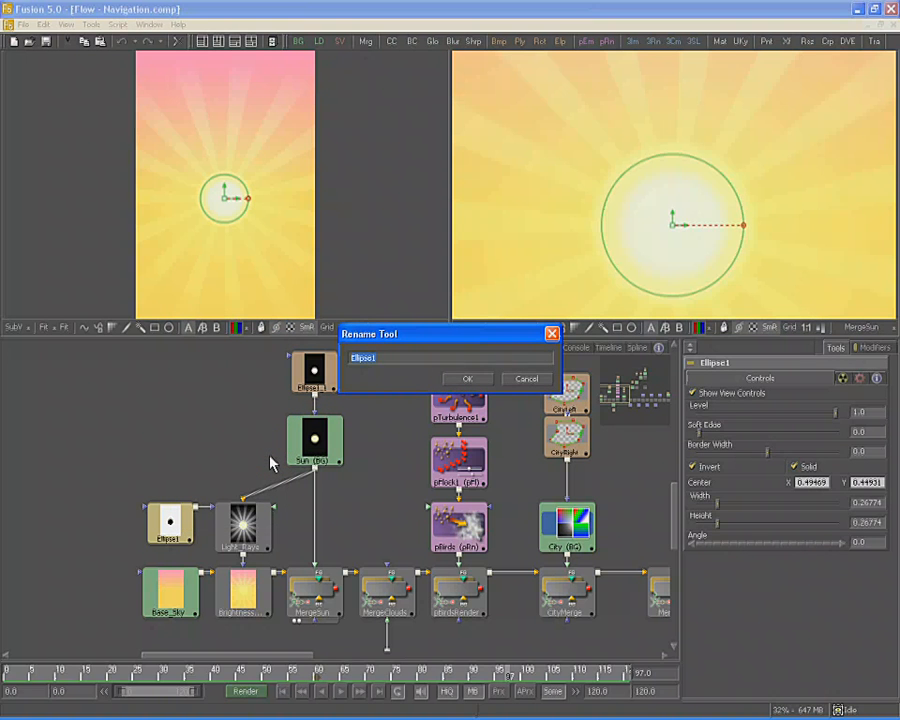
text(SunRay Source)
click(476, 376)
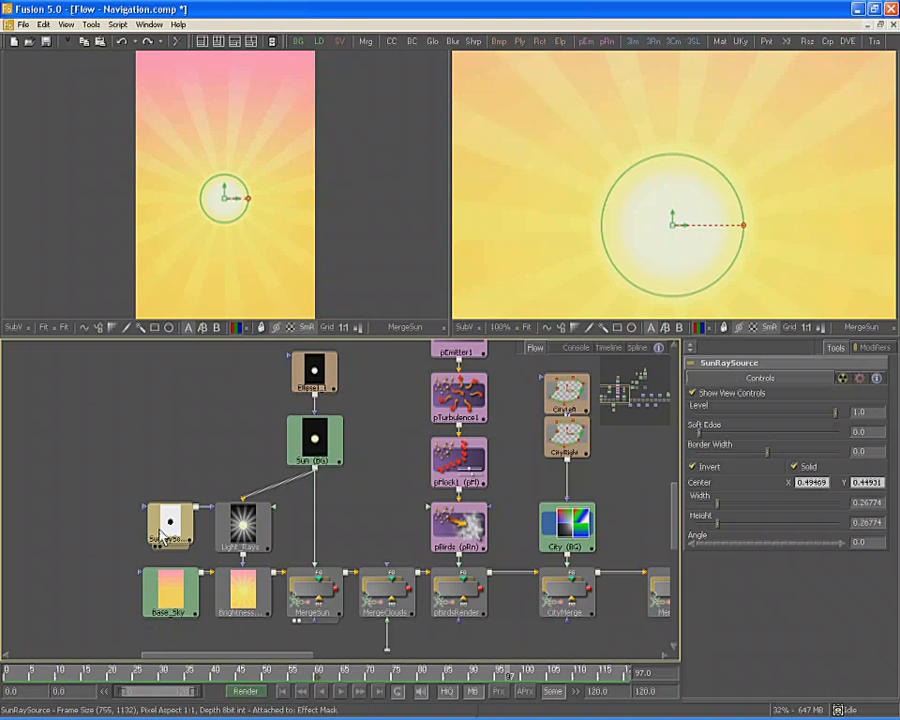
click(70, 418)
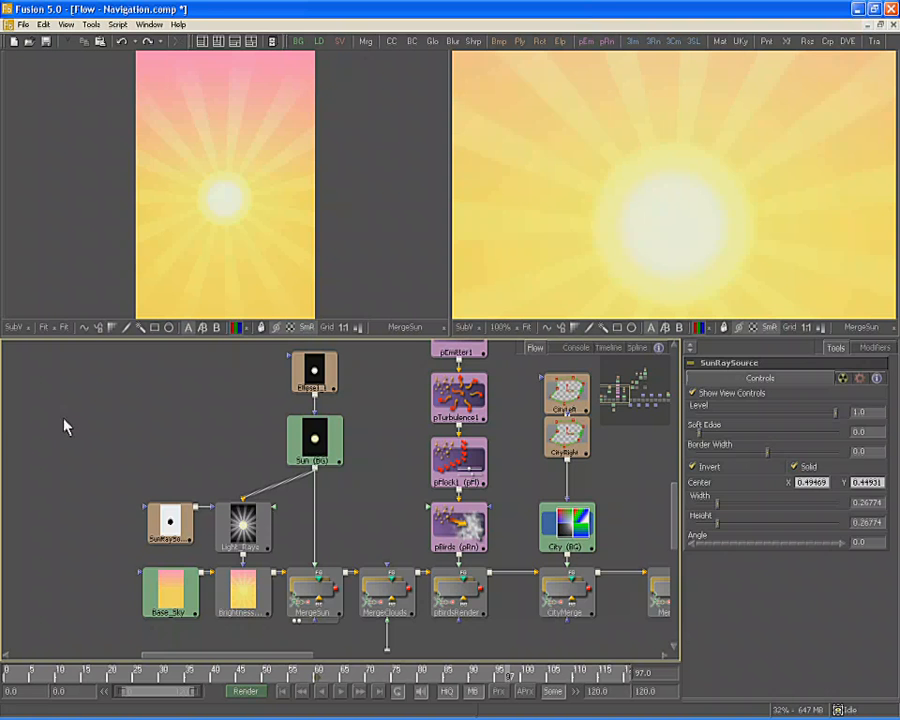
click(92, 24)
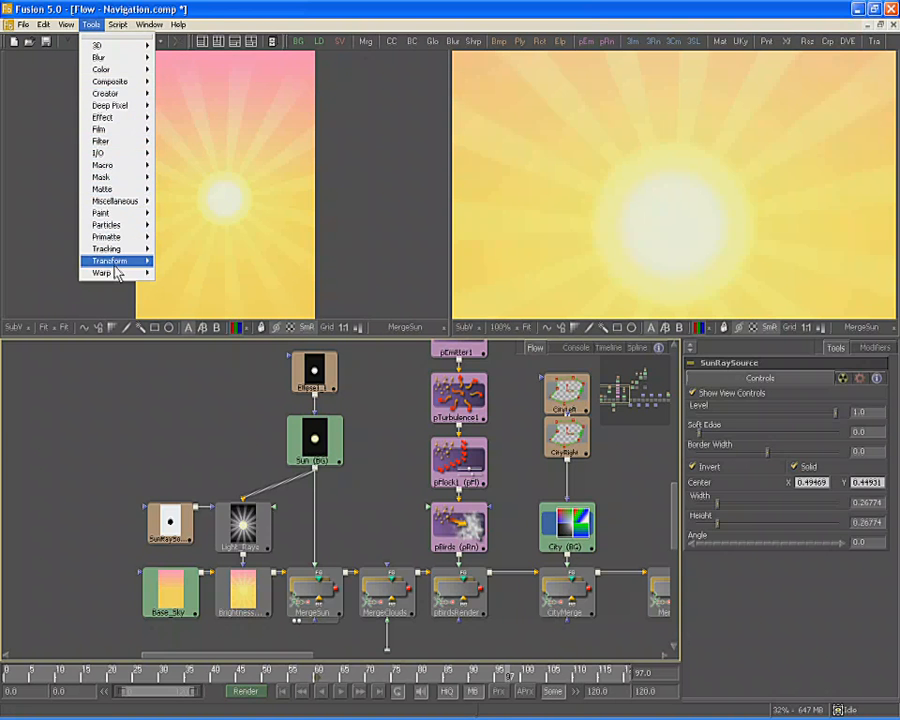
mouse_move(117, 110)
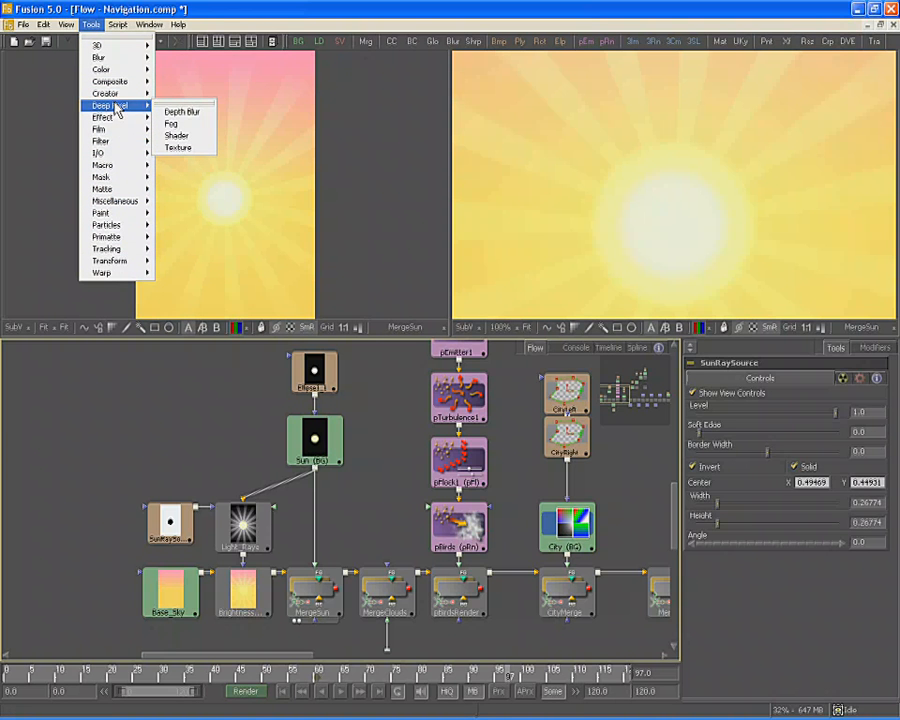
mouse_move(117, 71)
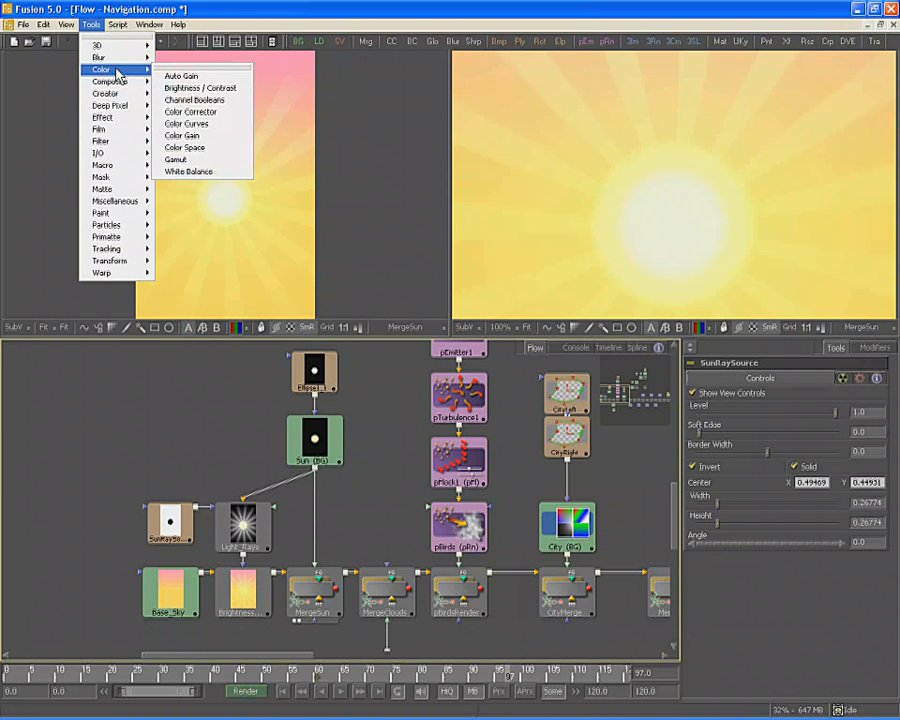
click(208, 89)
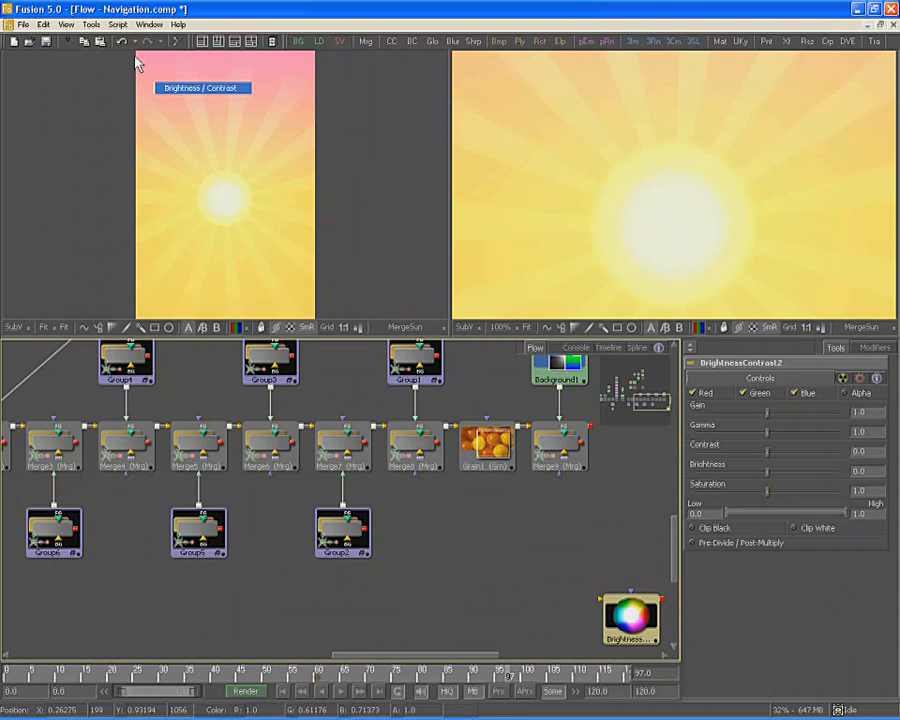
click(44, 24)
click(60, 40)
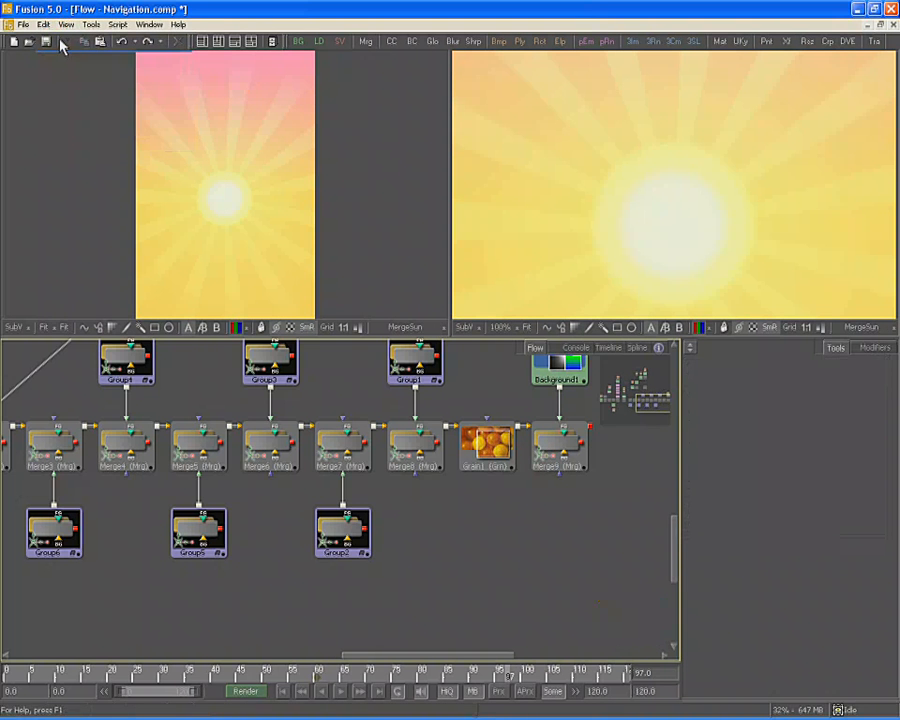
drag(158, 370, 809, 544)
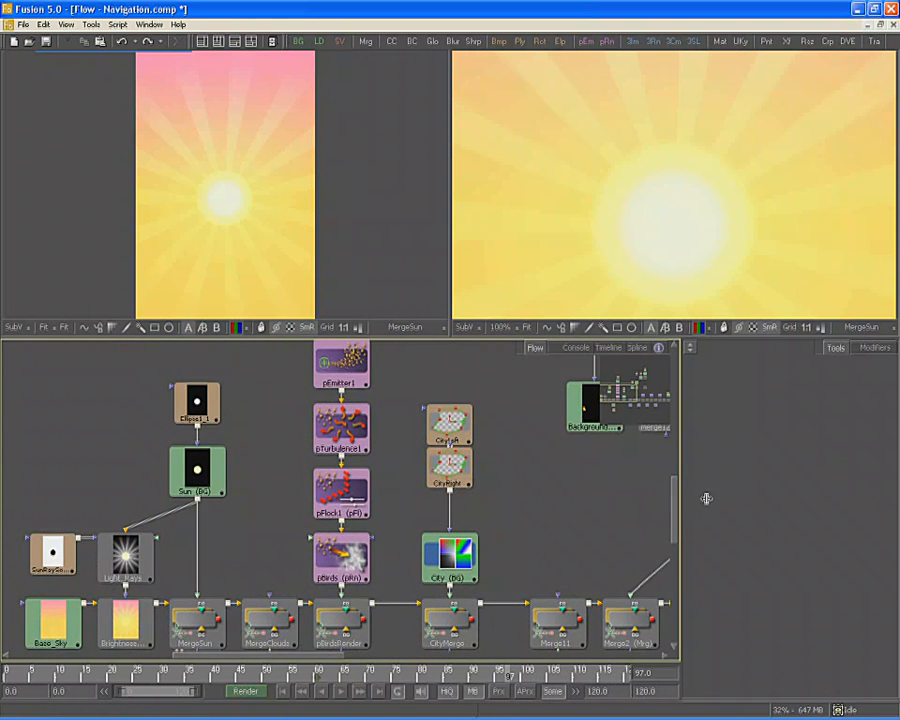
drag(328, 453, 362, 443)
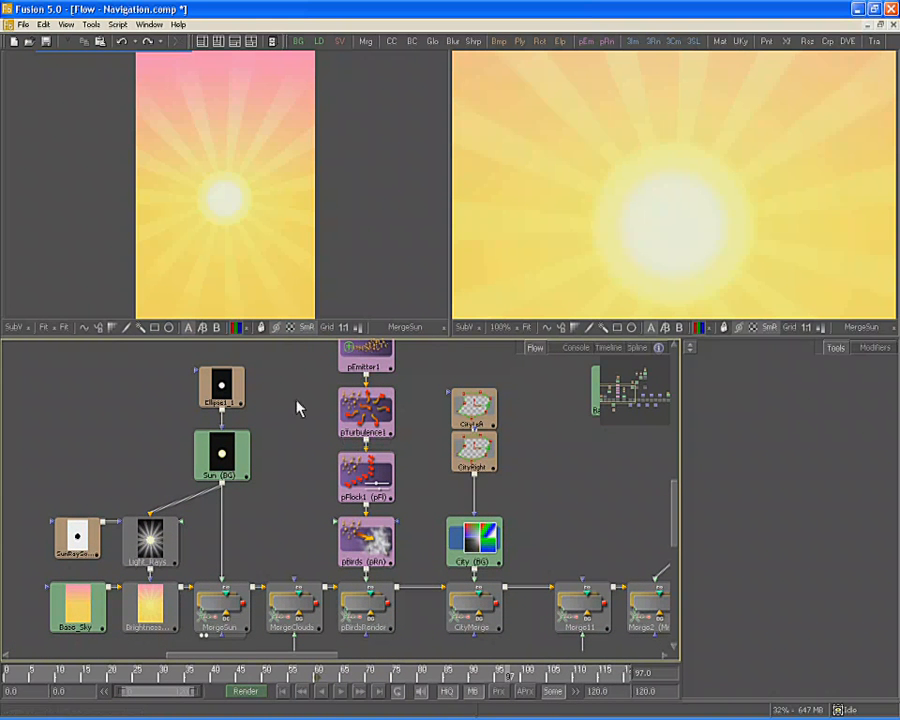
right_click(72, 386)
click(113, 386)
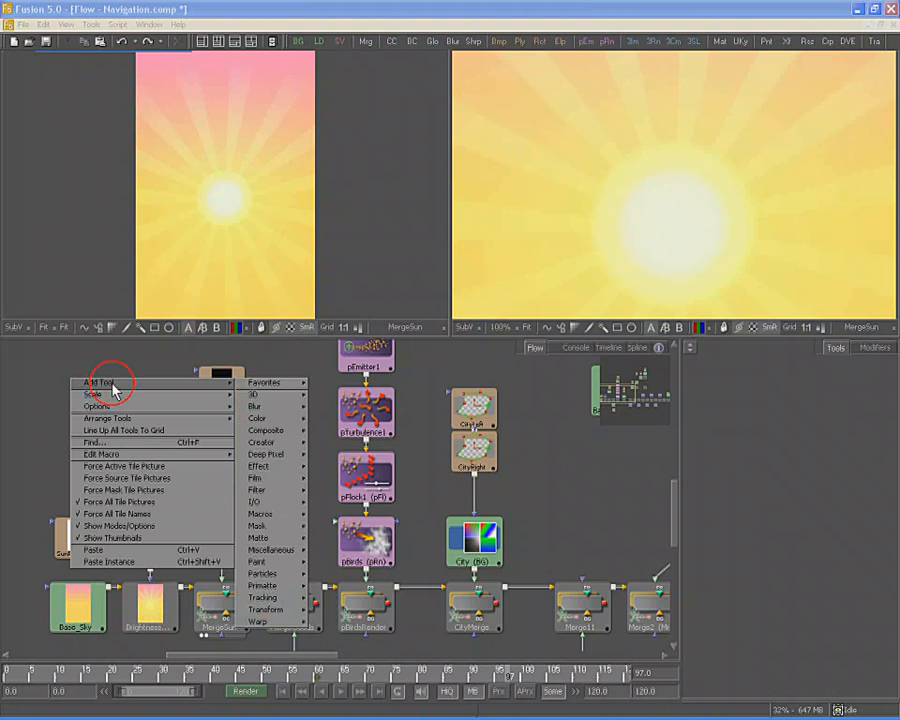
mouse_move(268, 387)
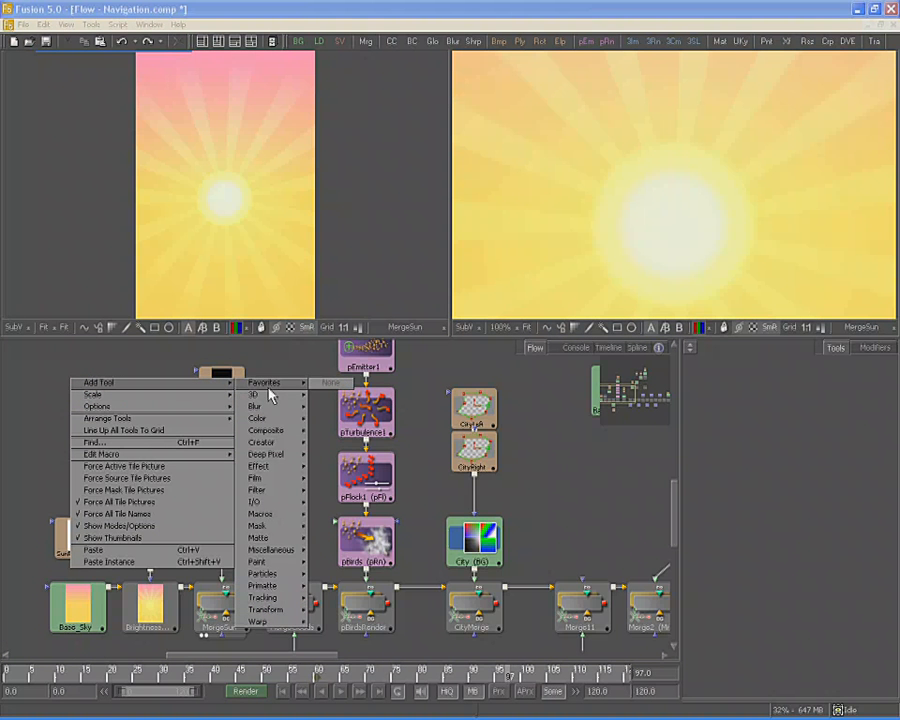
mouse_move(271, 418)
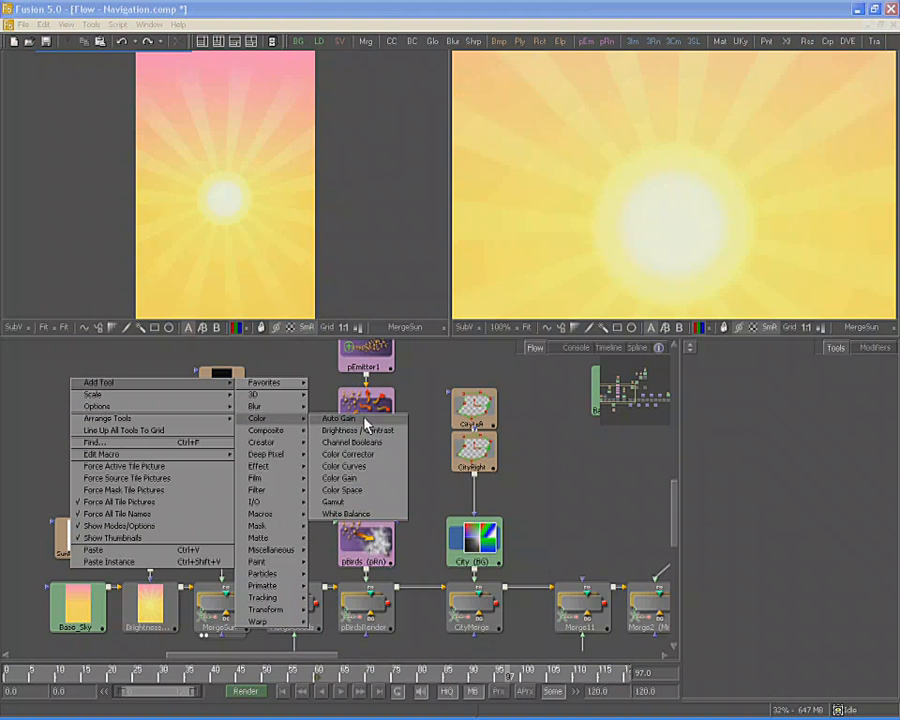
click(357, 430)
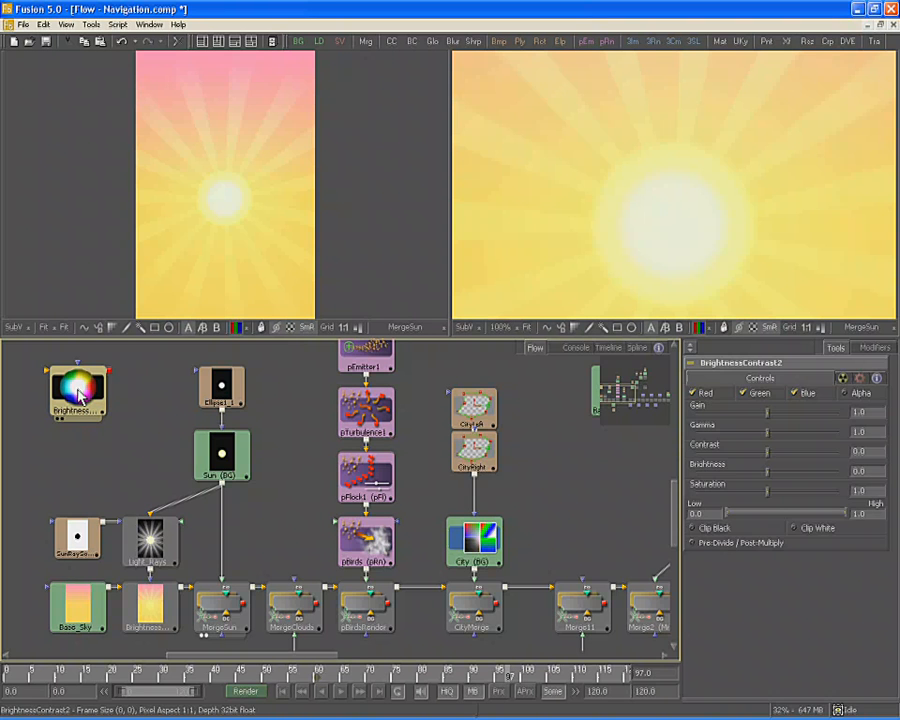
key(Delete)
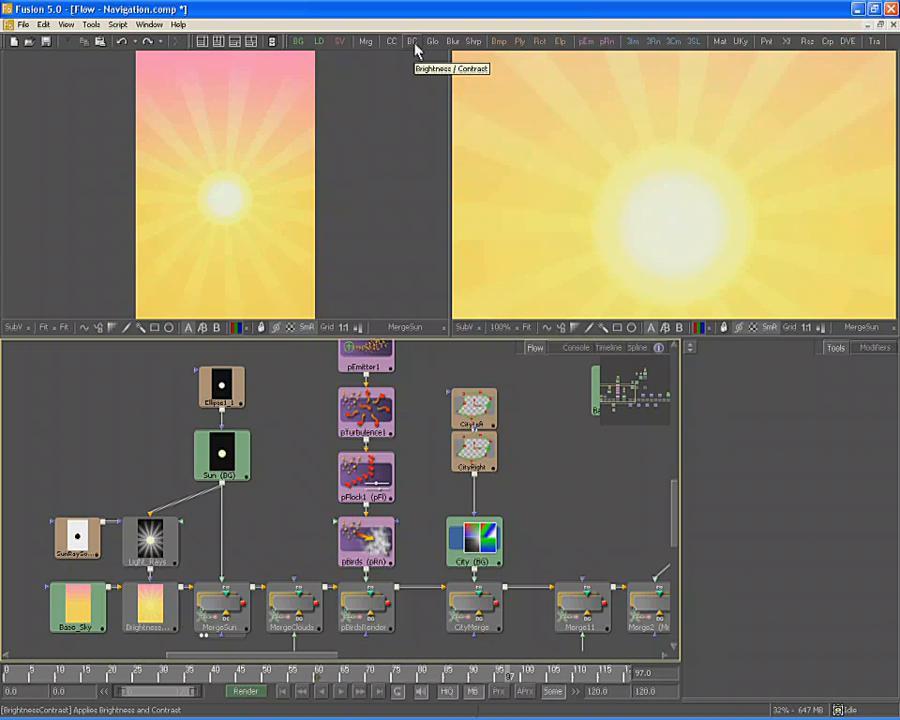
drag(414, 42, 84, 404)
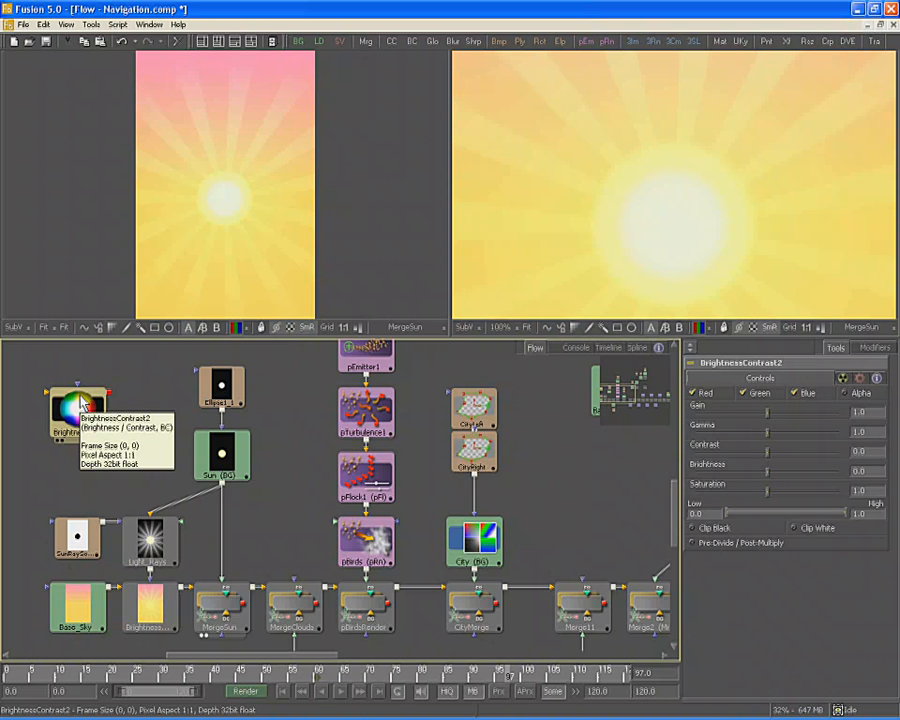
key(Delete)
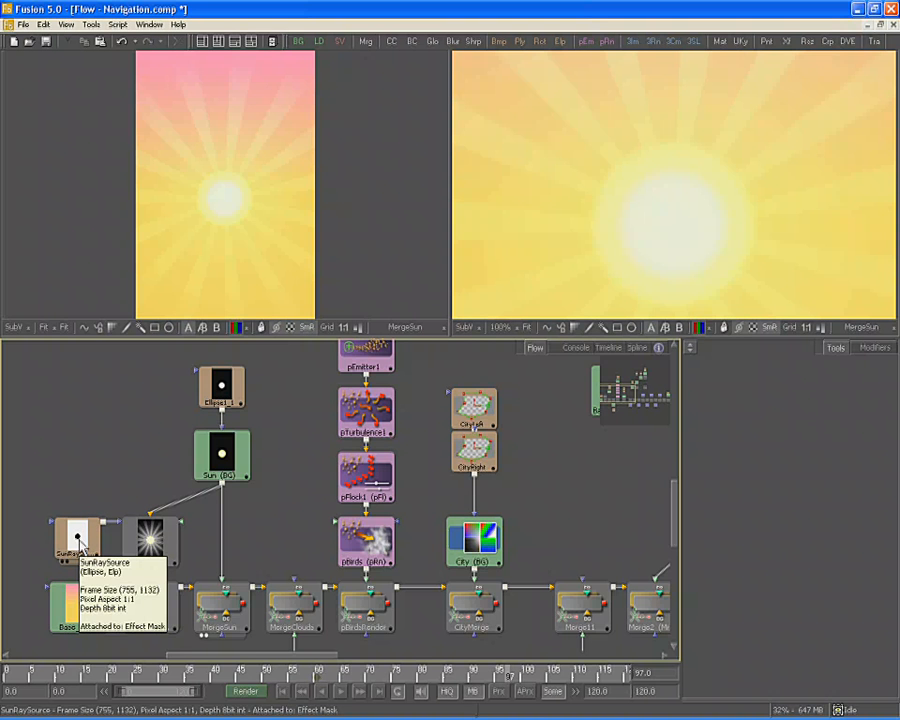
click(215, 465)
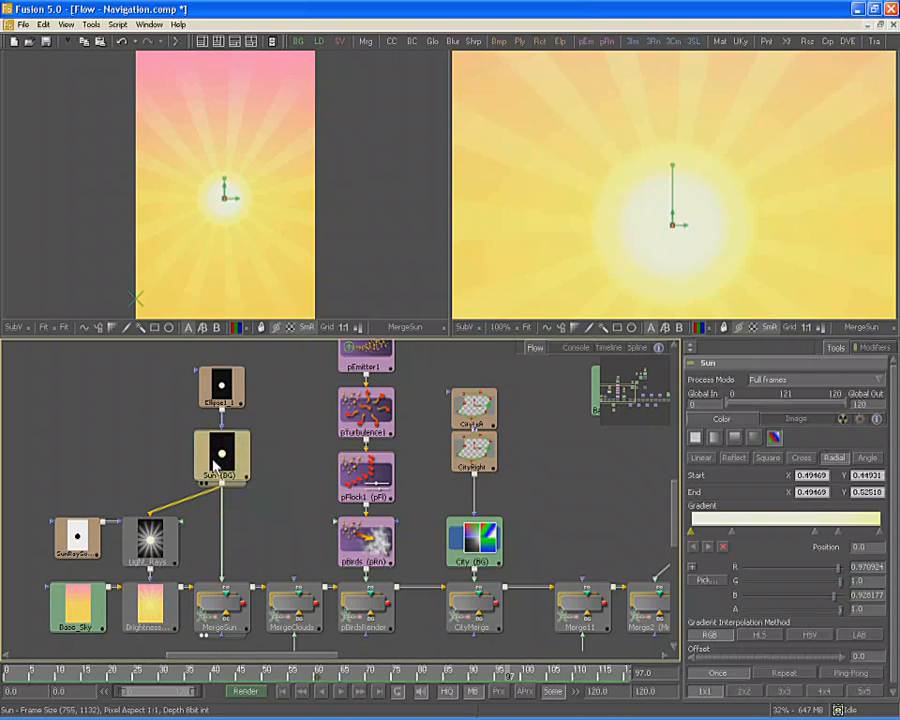
click(414, 43)
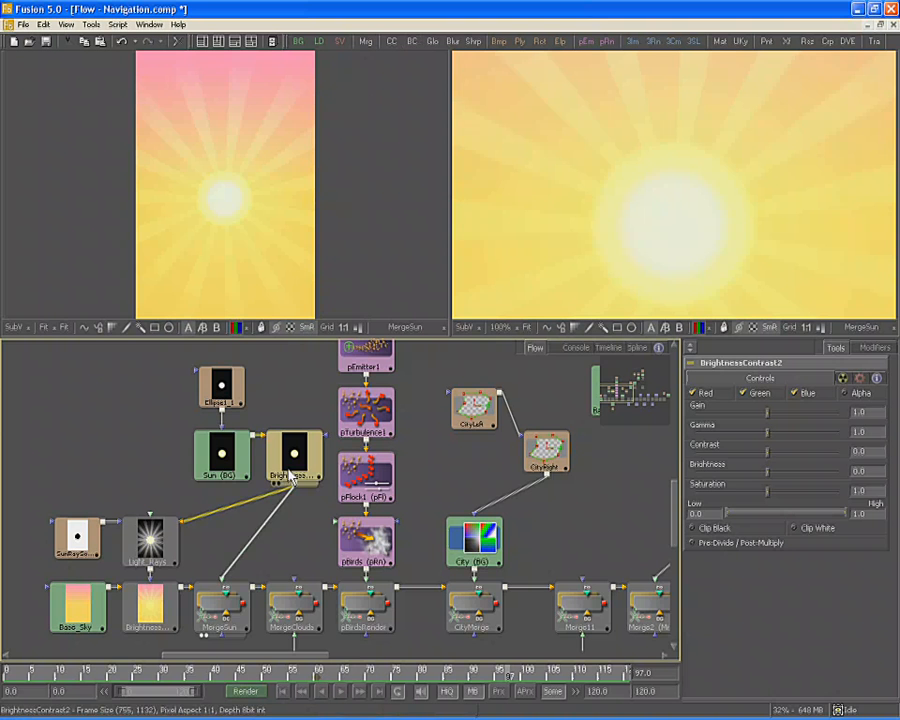
mouse_move(290, 474)
mouse_down()
mouse_move(267, 531)
mouse_move(275, 455)
mouse_move(291, 472)
mouse_up()
key(ctrl+z)
key(ctrl+z)
key(ctrl+z)
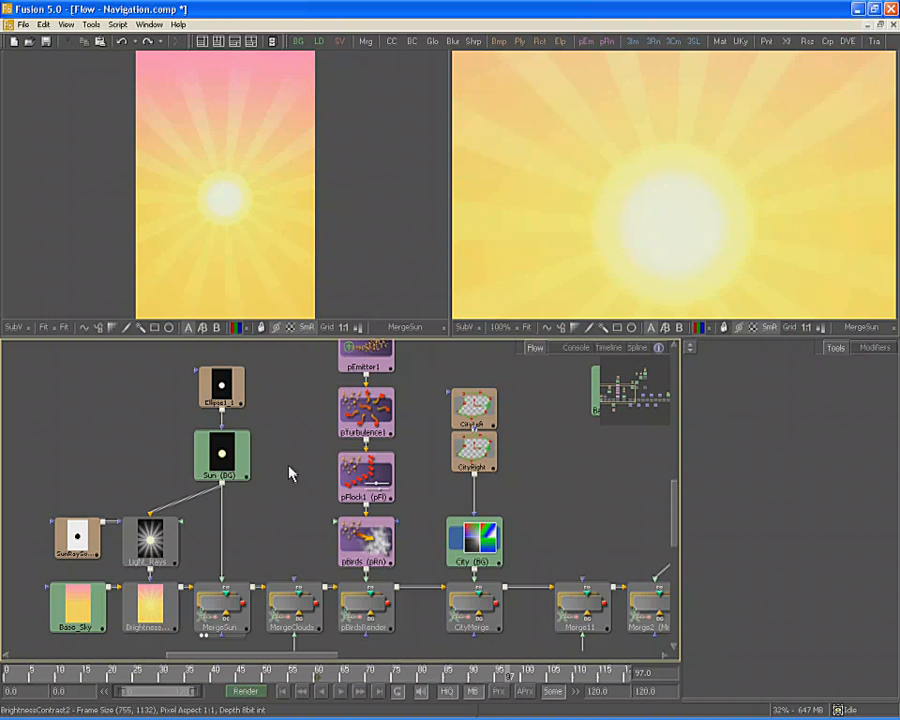
Insert Brightness / Contrast after Sun from the Tools > Color menu, undo it, and open Bins
click(227, 468)
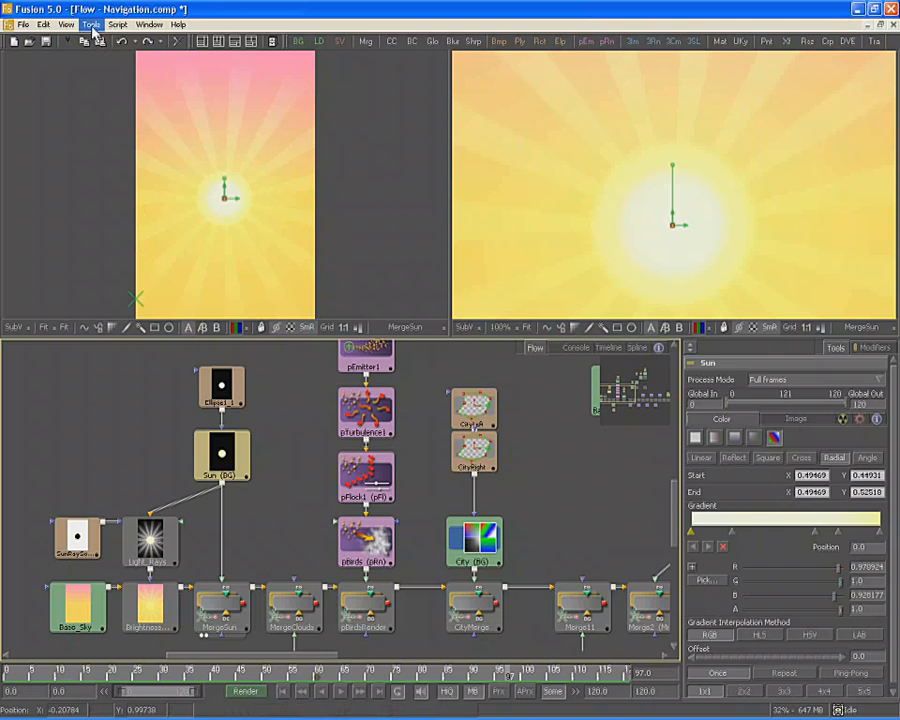
click(91, 25)
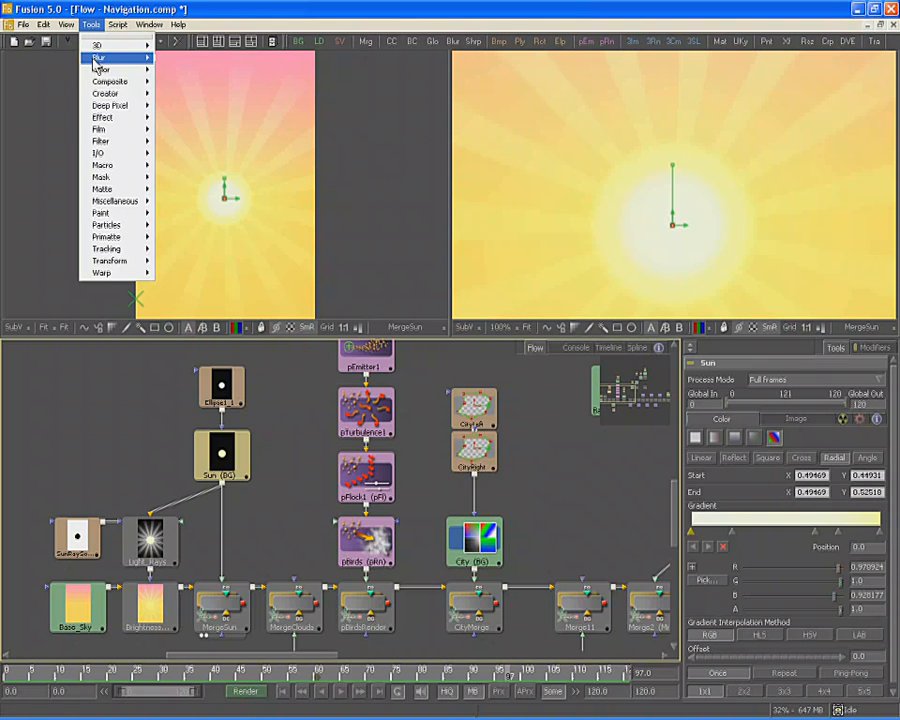
mouse_move(100, 69)
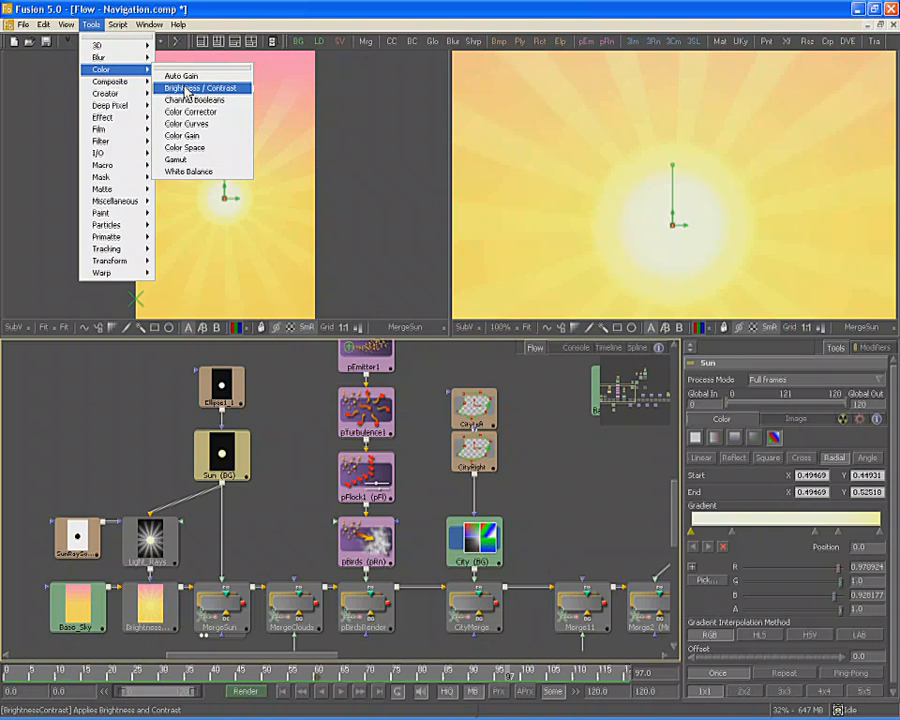
click(186, 89)
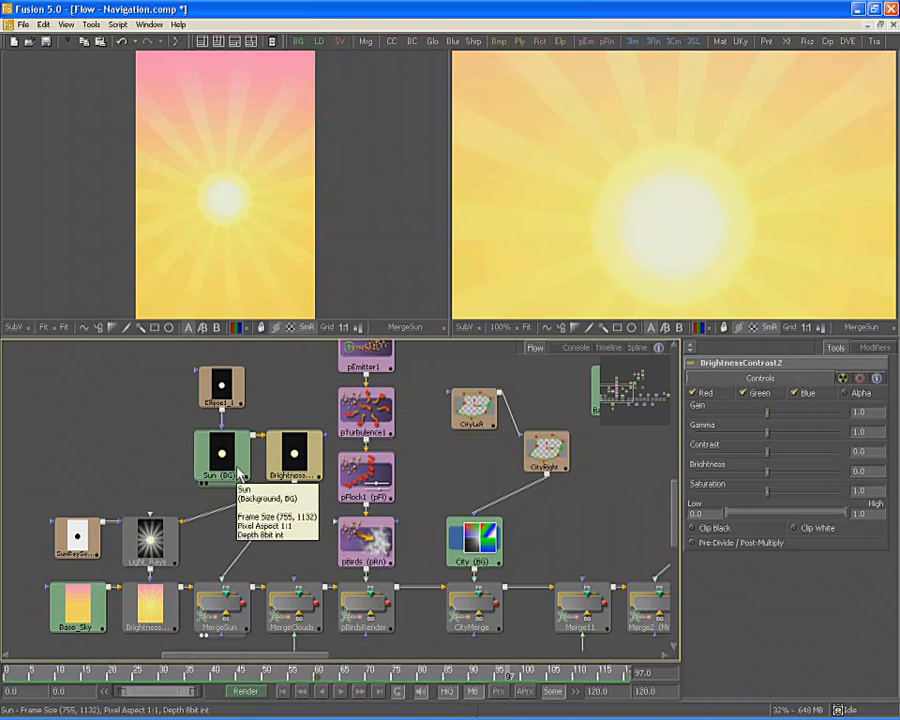
key(ctrl+z)
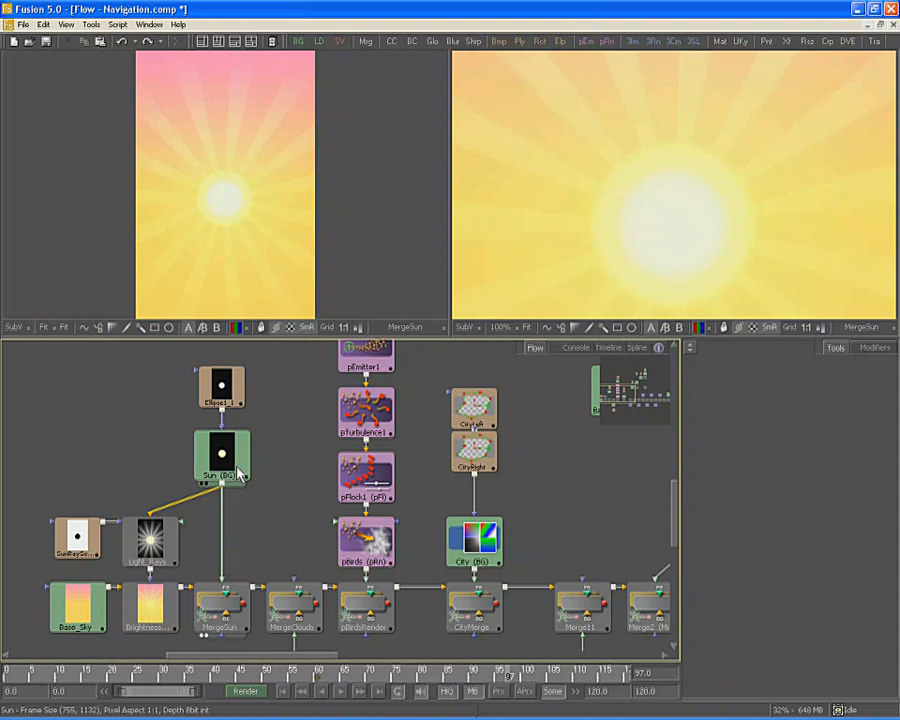
key(ctrl+b)
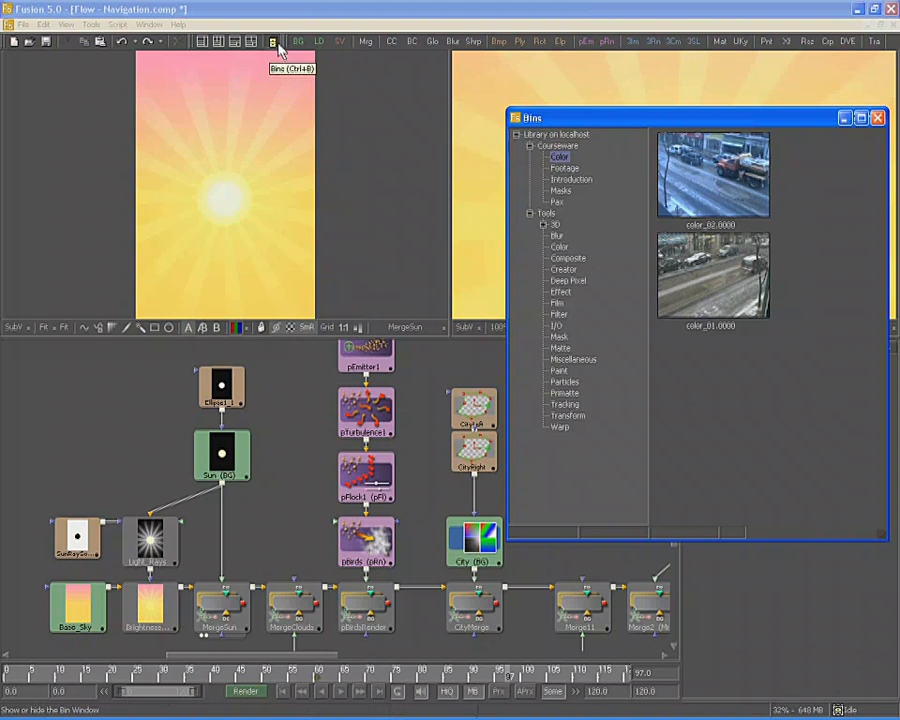
Browse the Bins tool folders: 3D, Blur, Color, Composite, Creator and Deep Pixel. Finish on Color
click(547, 214)
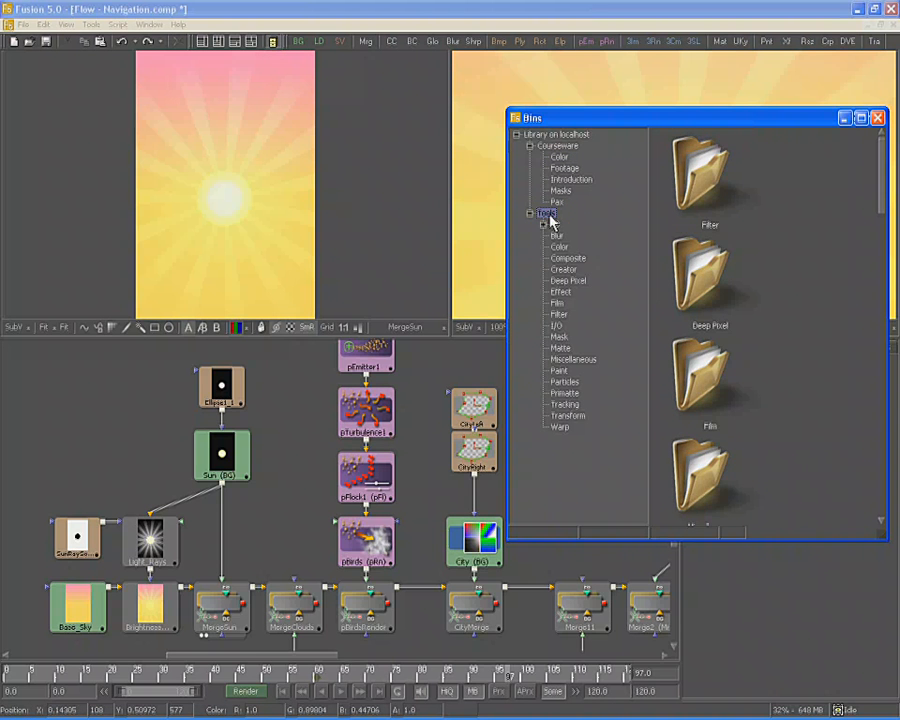
click(553, 224)
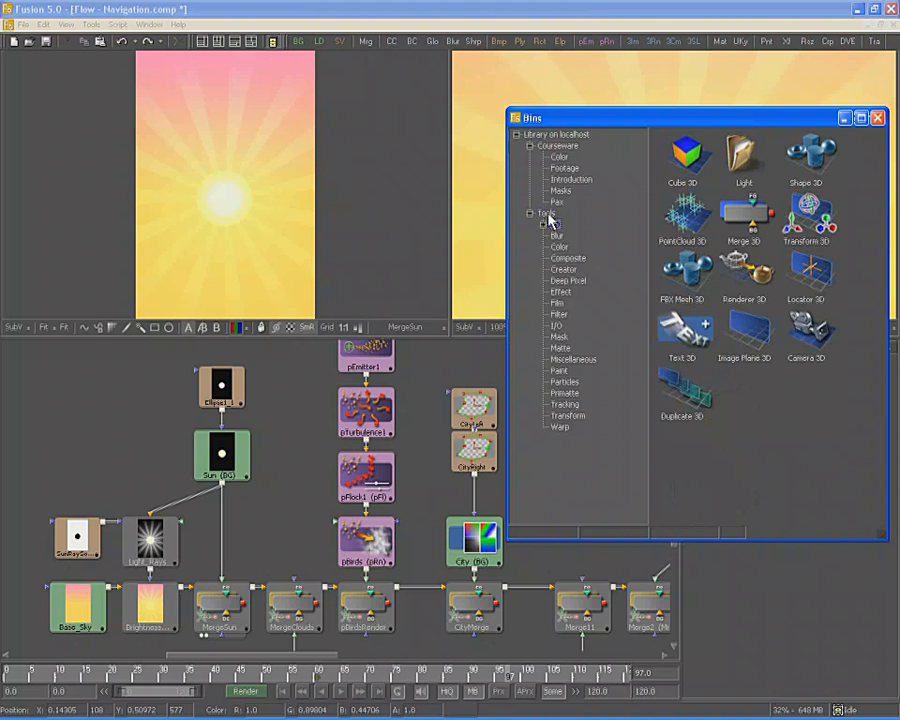
click(547, 214)
click(552, 134)
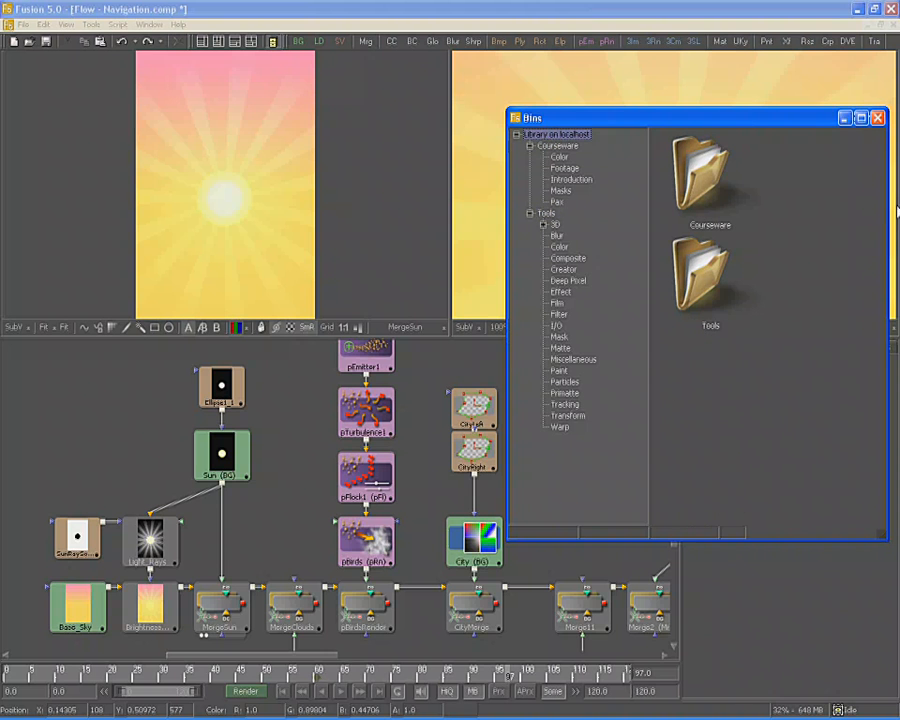
right_click(782, 230)
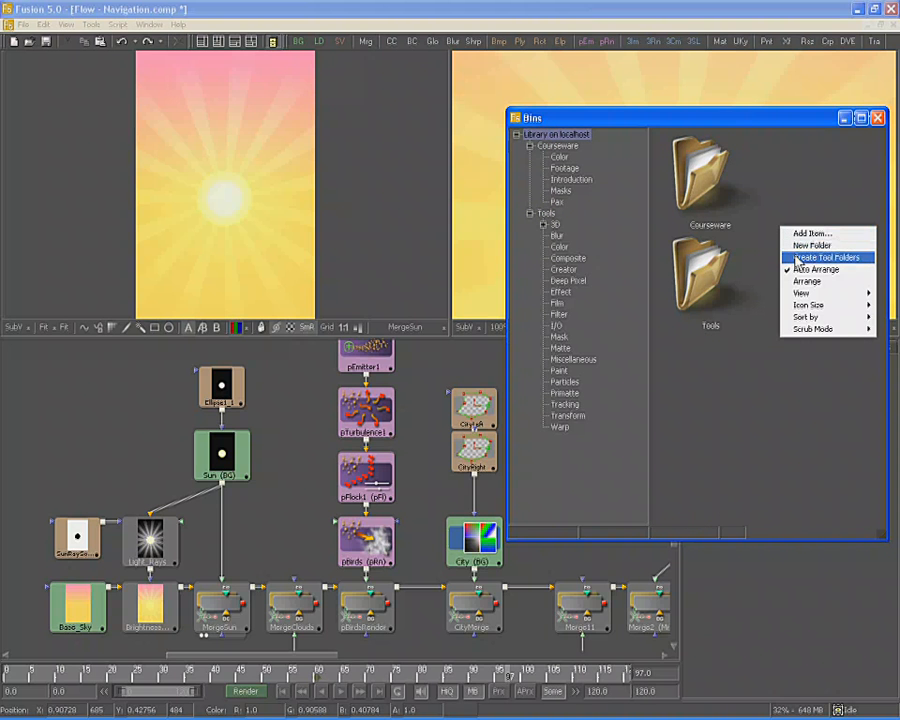
click(556, 236)
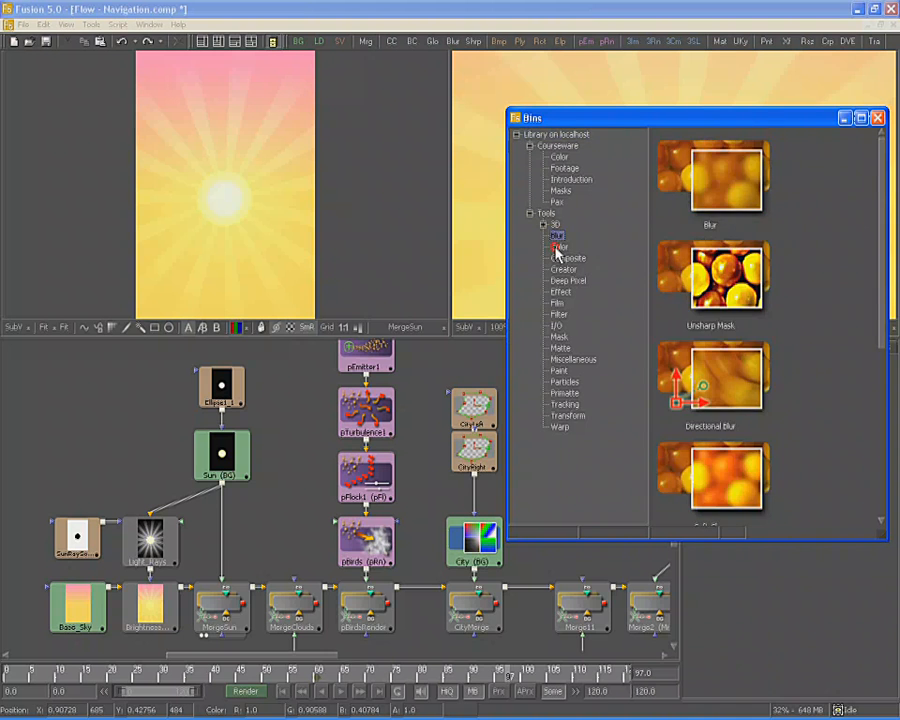
click(557, 247)
click(558, 259)
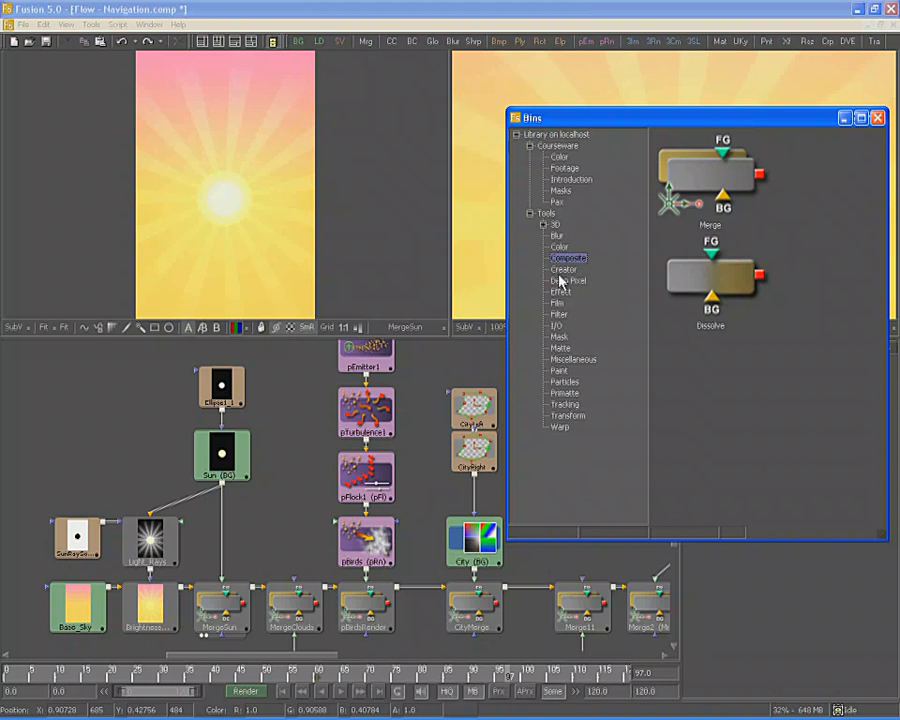
click(560, 270)
click(561, 283)
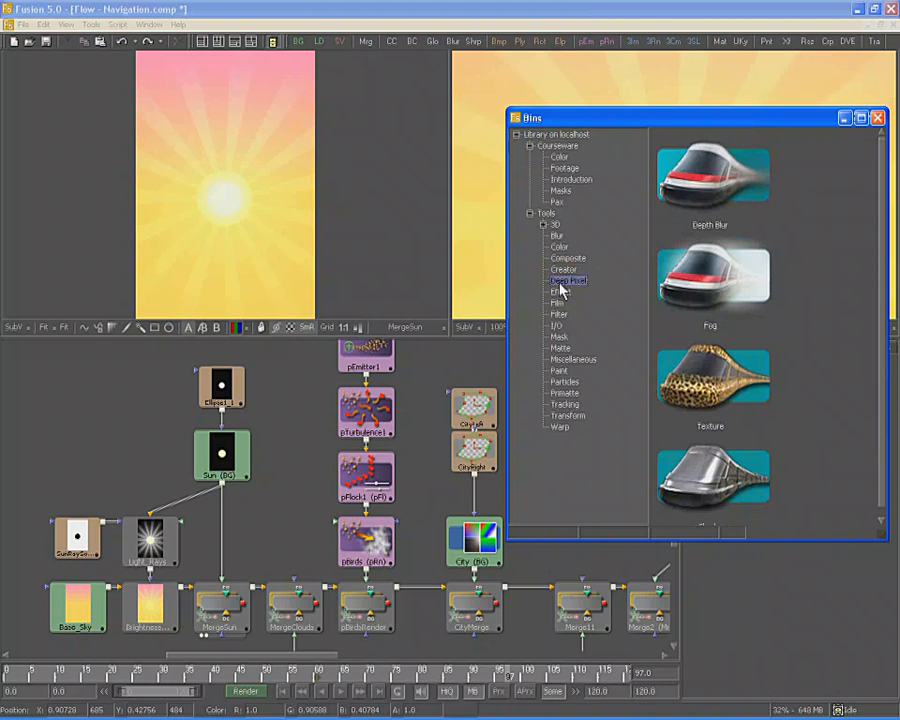
click(564, 247)
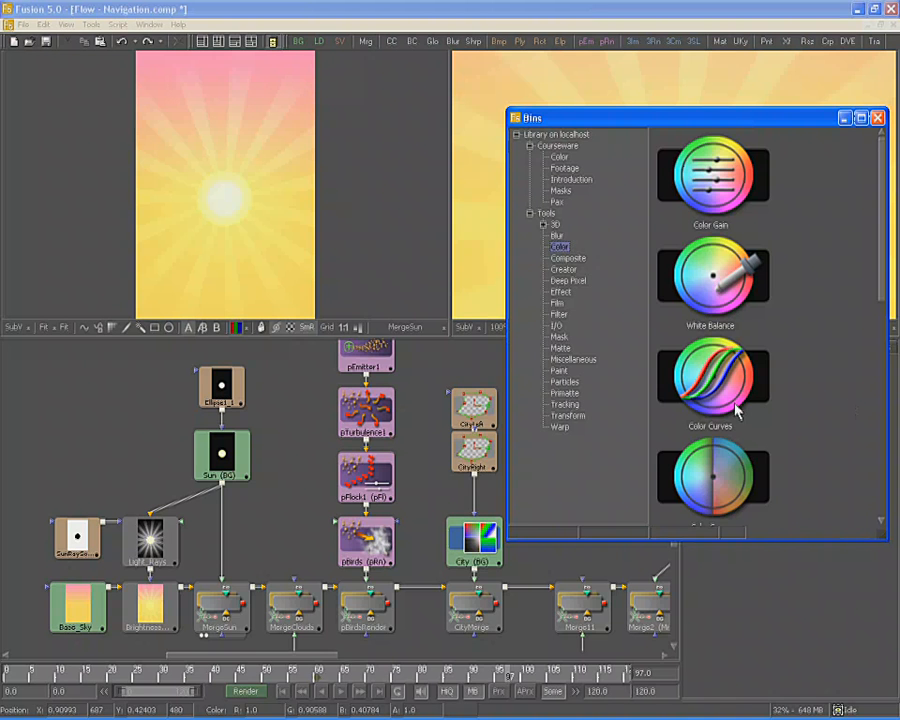
Drag a Brightness/Contrast tool from the Color bin into the Flow, then delete it
drag(737, 410, 810, 140)
drag(787, 394, 797, 176)
drag(679, 366, 80, 388)
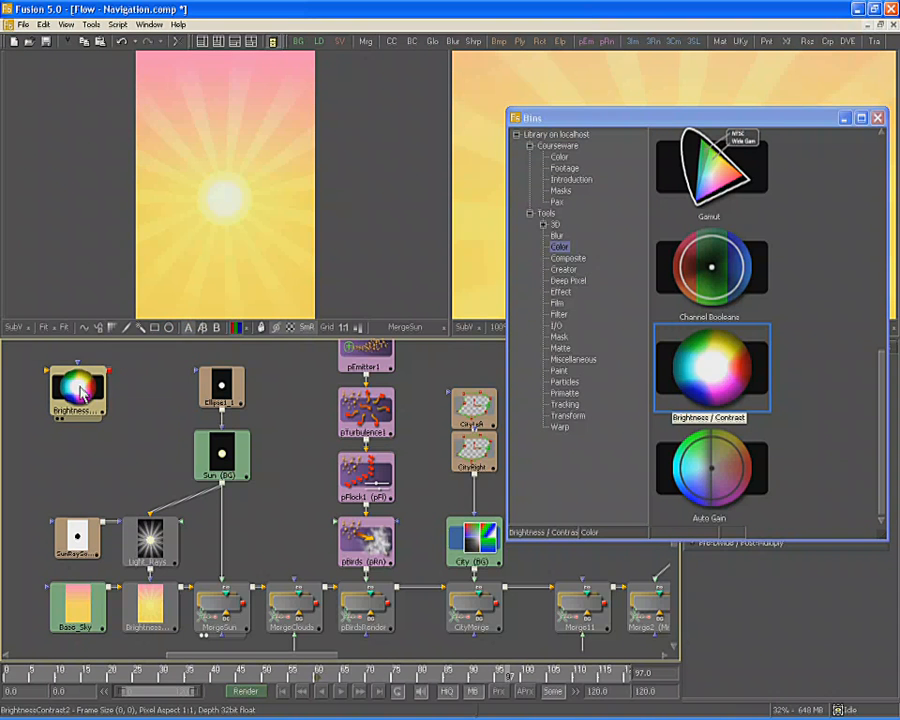
key(Delete)
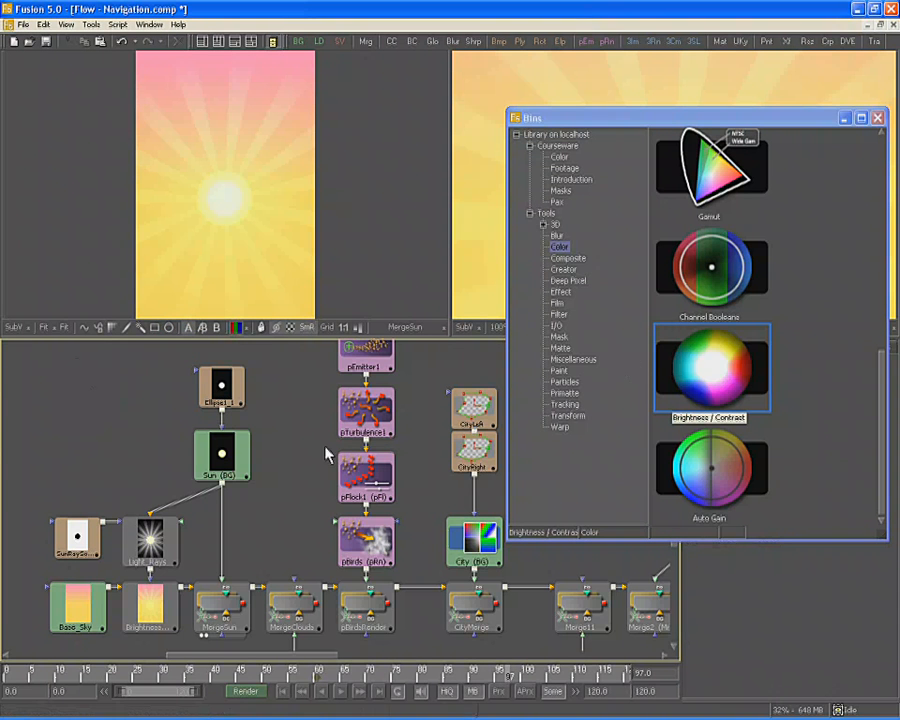
Insert Brightness/Contrast after Sun by double-clicking it, undo, and close Bins
click(227, 458)
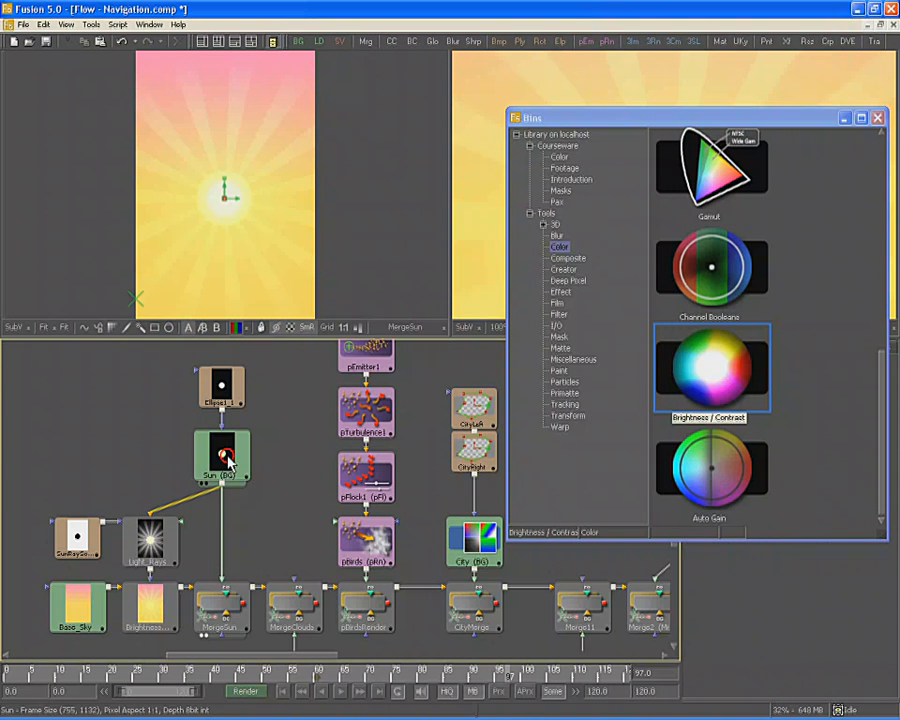
double_click(691, 365)
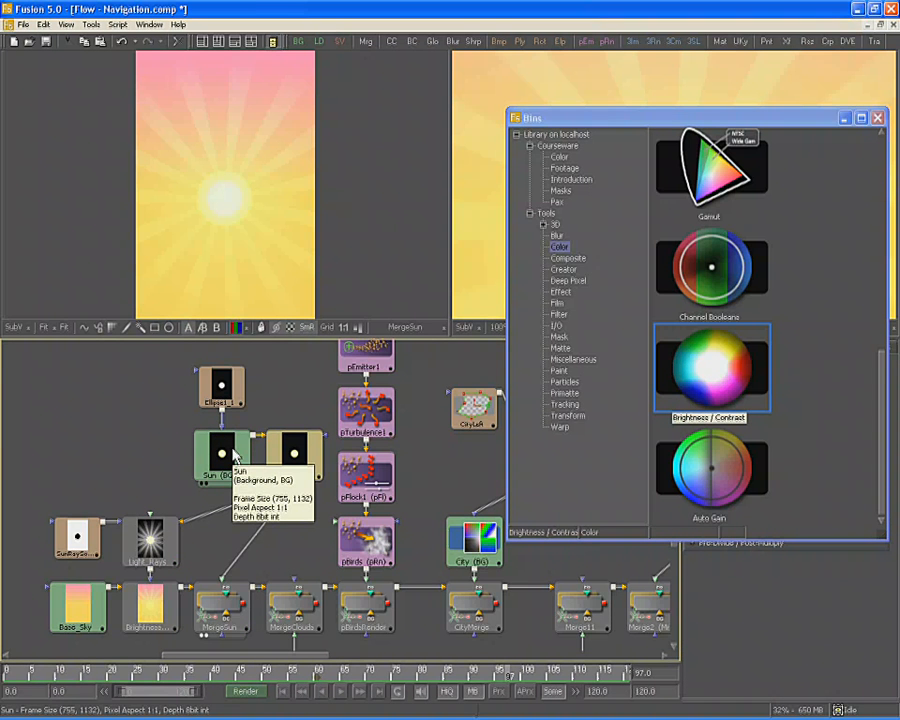
key(ctrl+z)
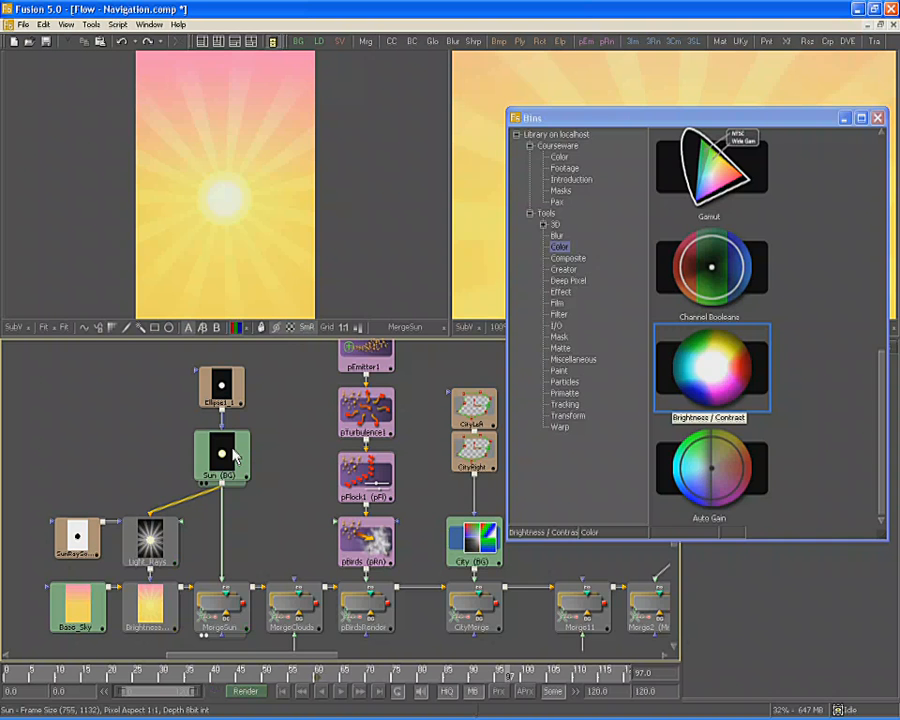
key(ctrl+b)
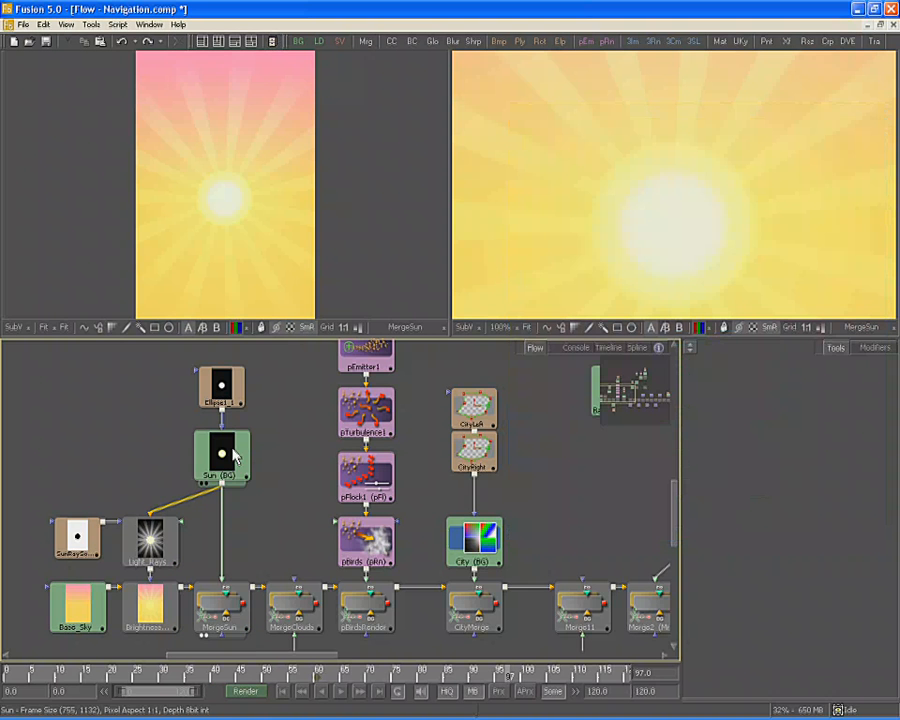
click(312, 480)
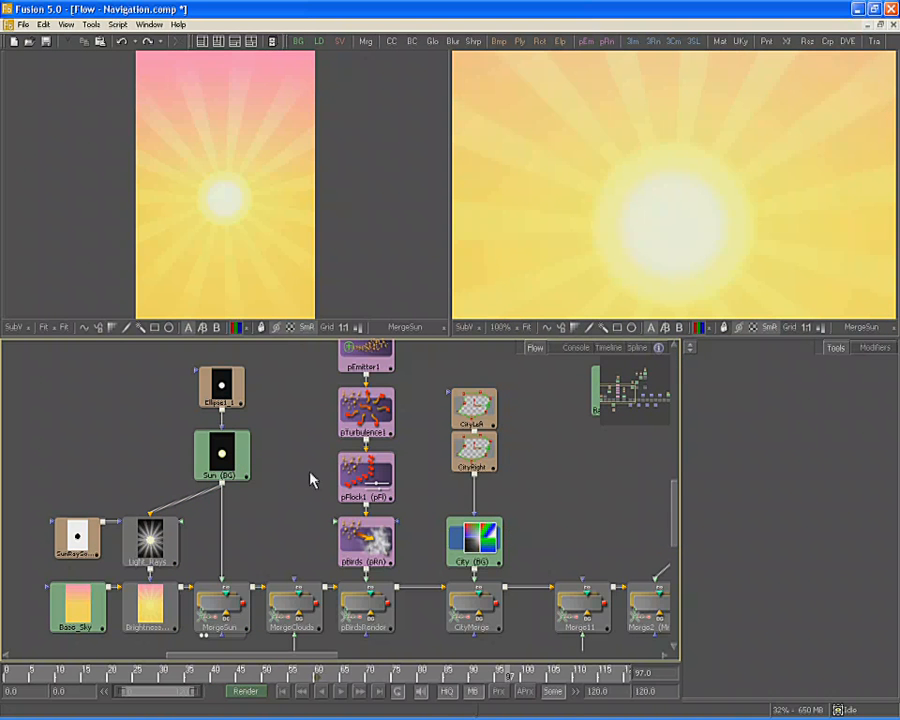
click(233, 453)
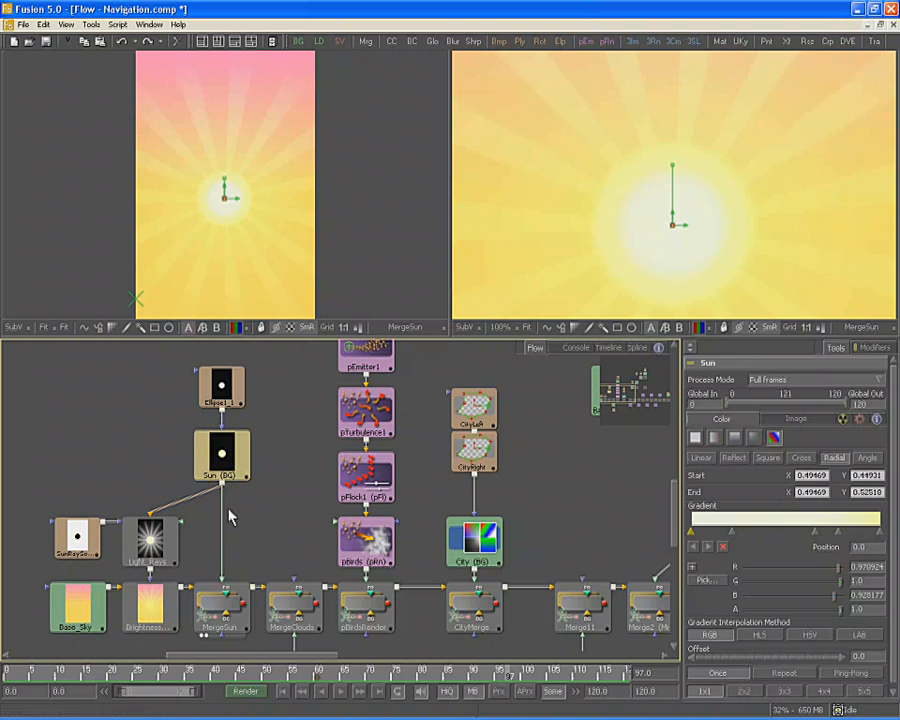
click(226, 618)
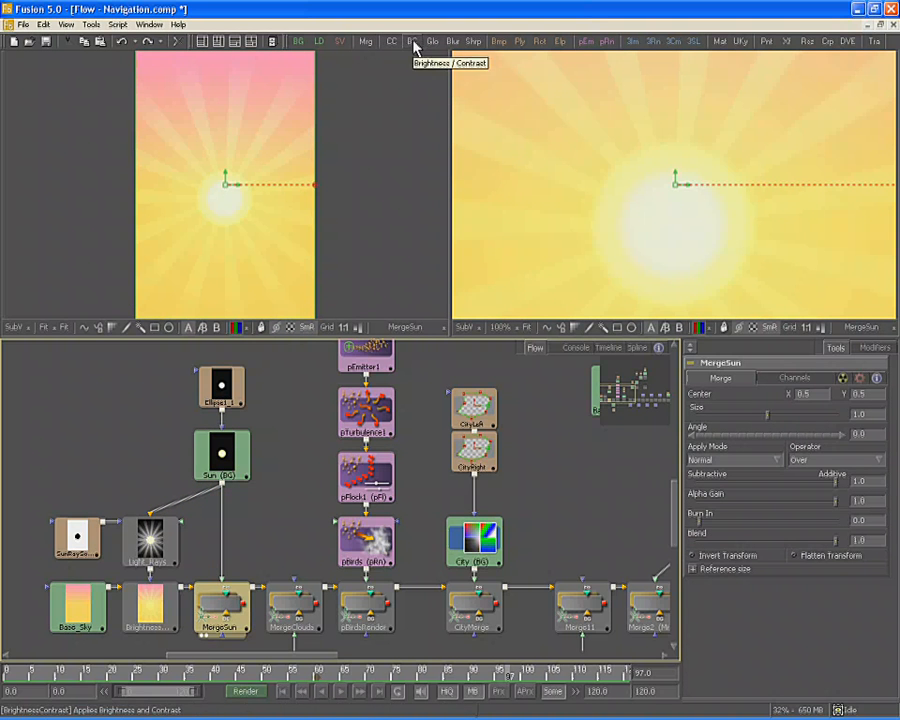
drag(415, 45, 222, 531)
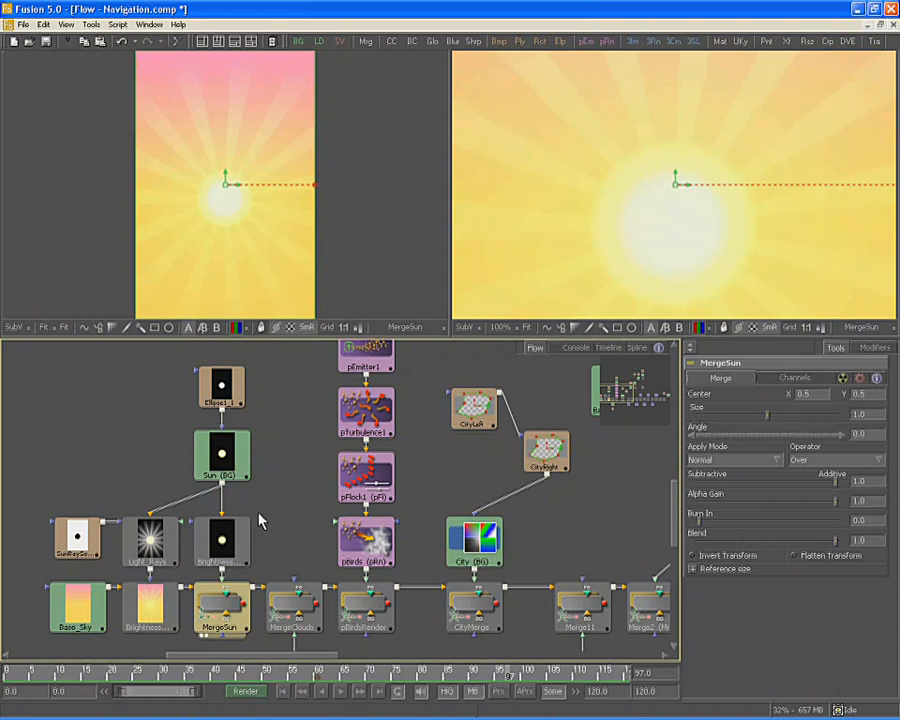
key(ctrl+z)
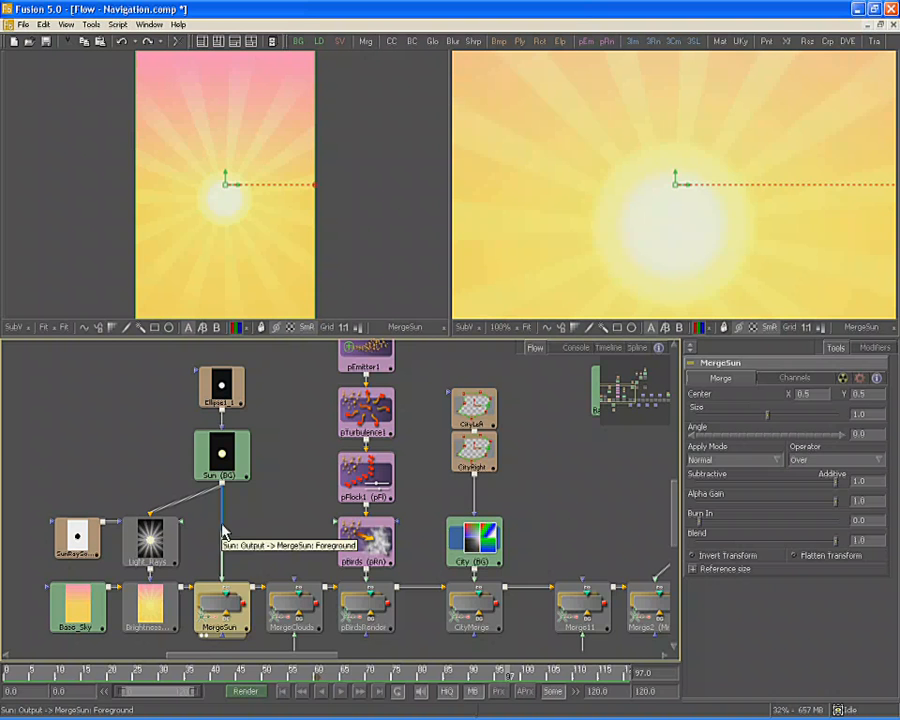
Add a Color > Brightness / Contrast tool to the flow, creating BrightnessContrast2
right_click(222, 530)
mouse_move(370, 531)
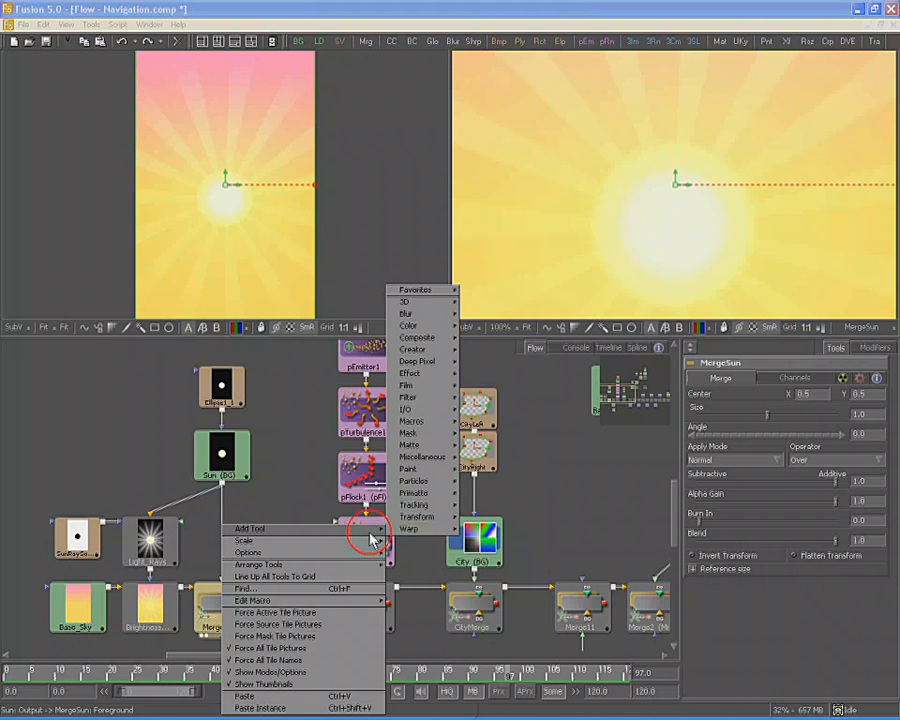
mouse_move(420, 325)
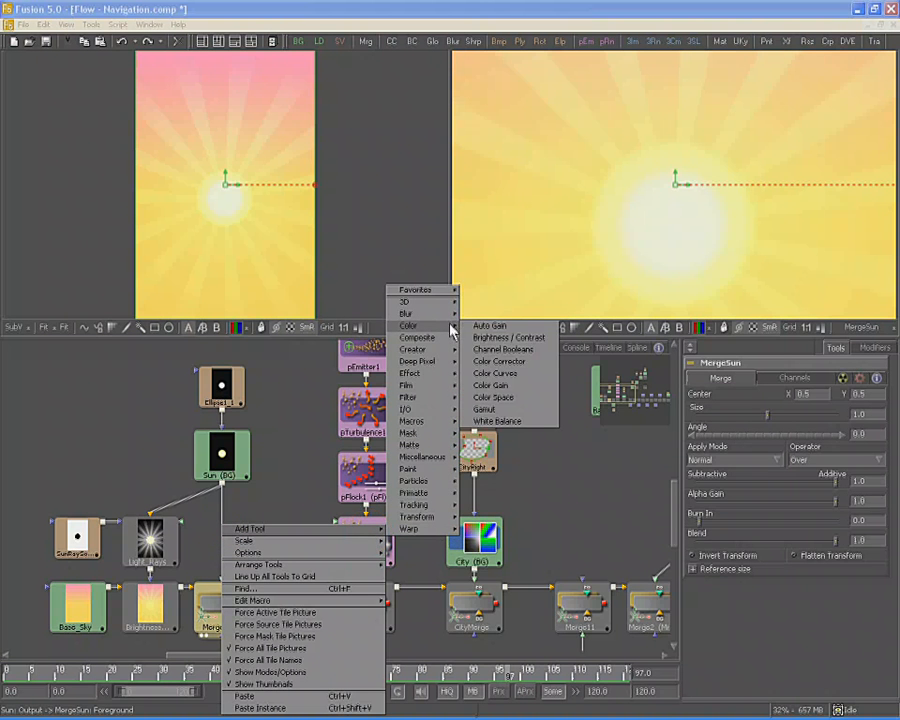
click(502, 338)
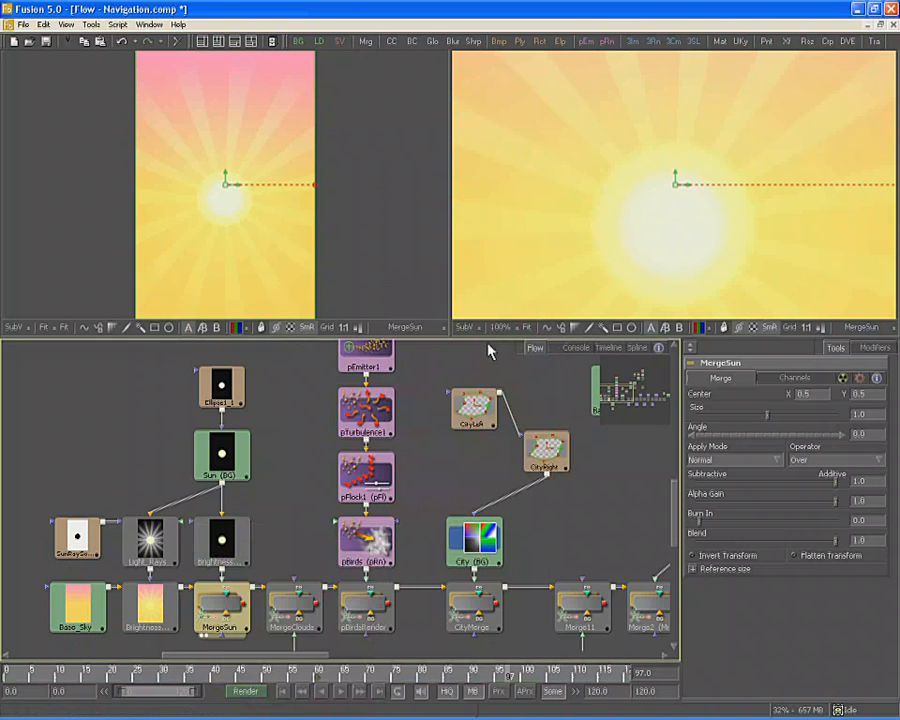
click(222, 553)
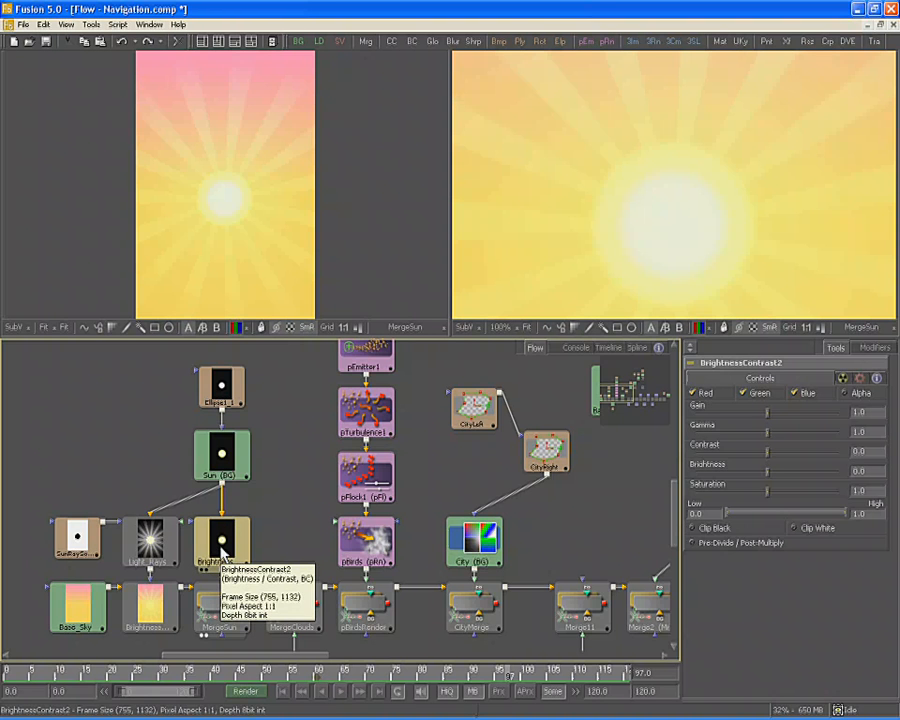
Move BrightnessContrast2 and the Ellipse/Sun nodes, drop it into the Sun–MergeSun pipe, then pull it out
drag(222, 553, 80, 446)
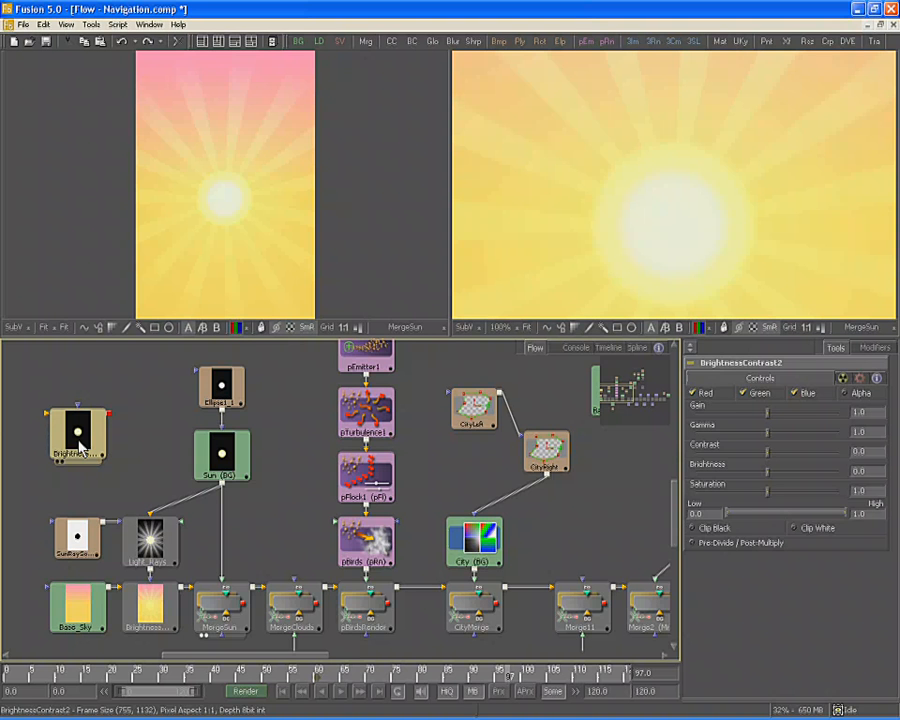
drag(171, 374, 236, 411)
drag(80, 430, 222, 515)
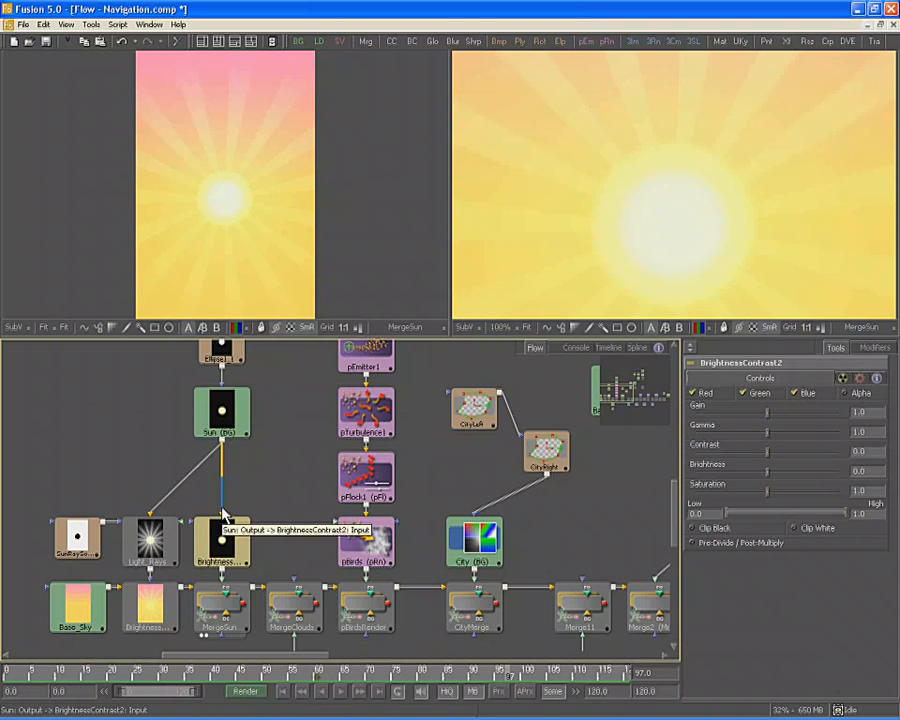
drag(216, 548, 72, 441)
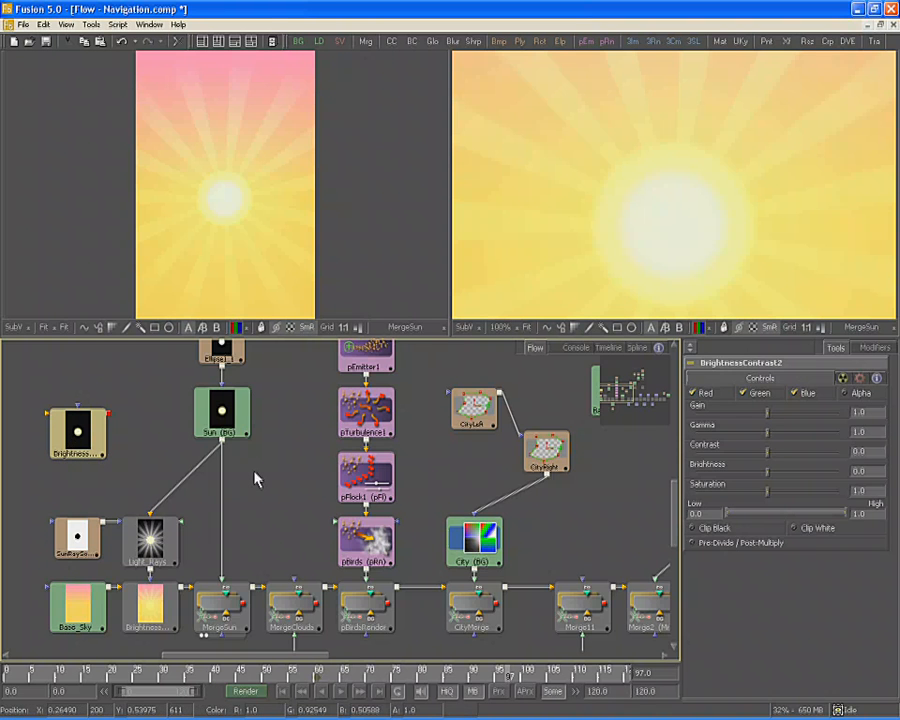
click(147, 610)
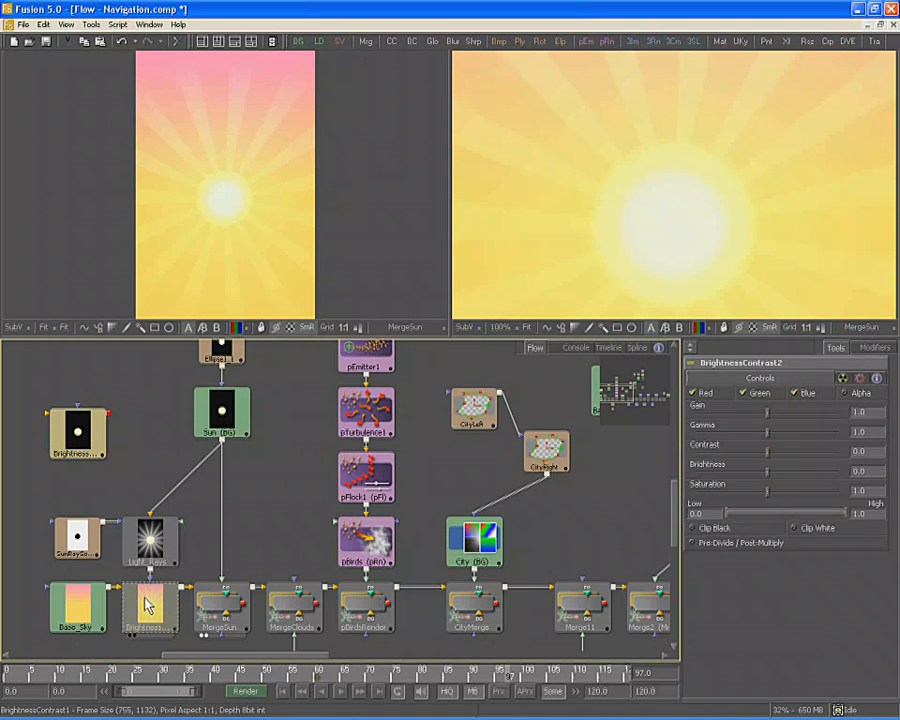
drag(145, 598, 143, 594)
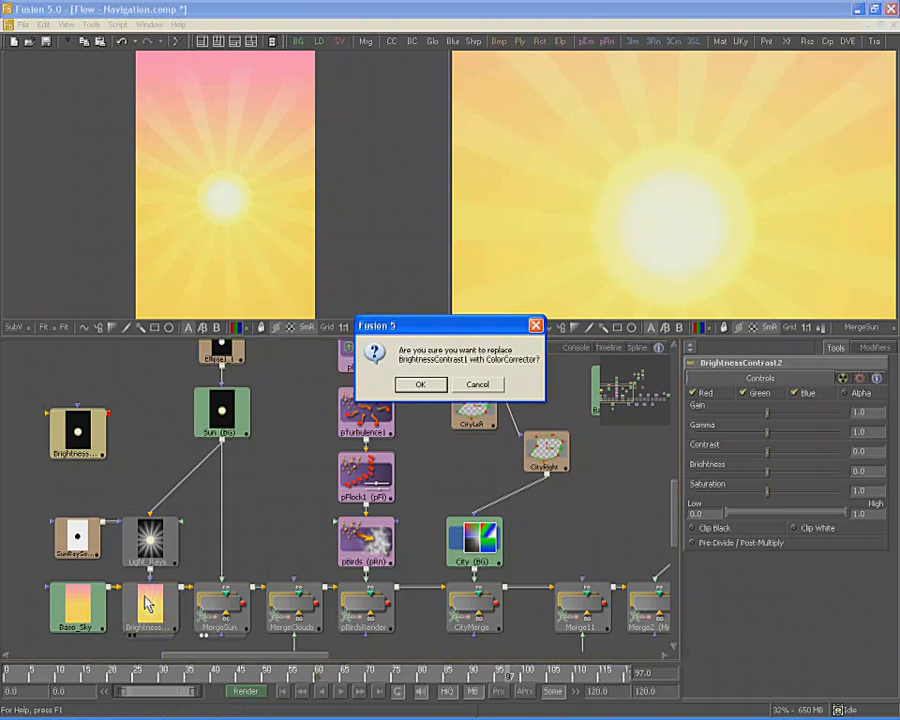
click(411, 386)
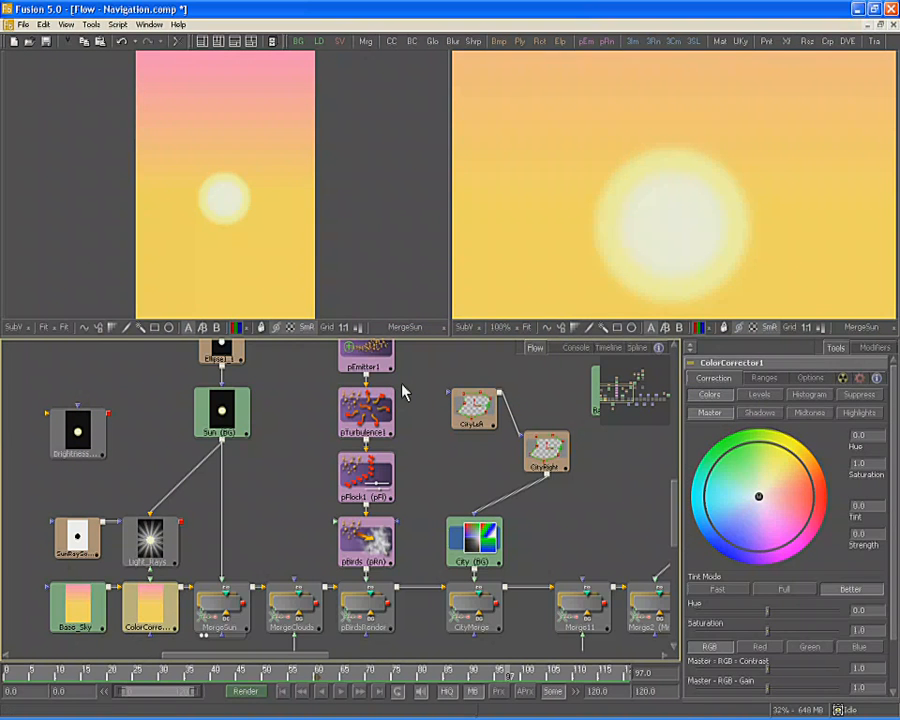
key(ctrl+z)
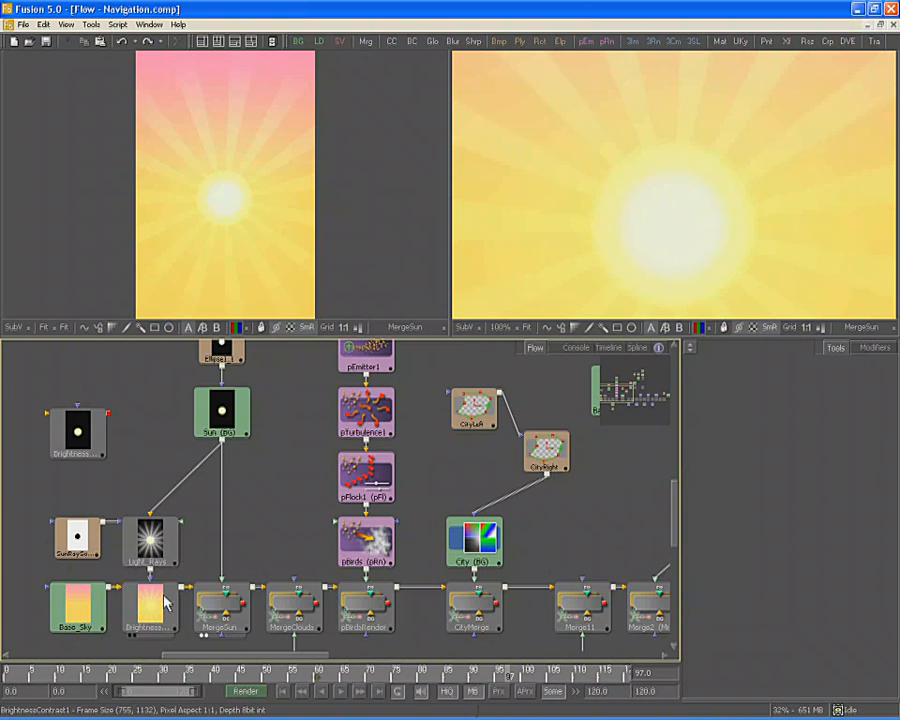
Switch to the Connections comp and wire Background1's output into ColorCorrector1, Paint1 and GridWarp1
click(150, 25)
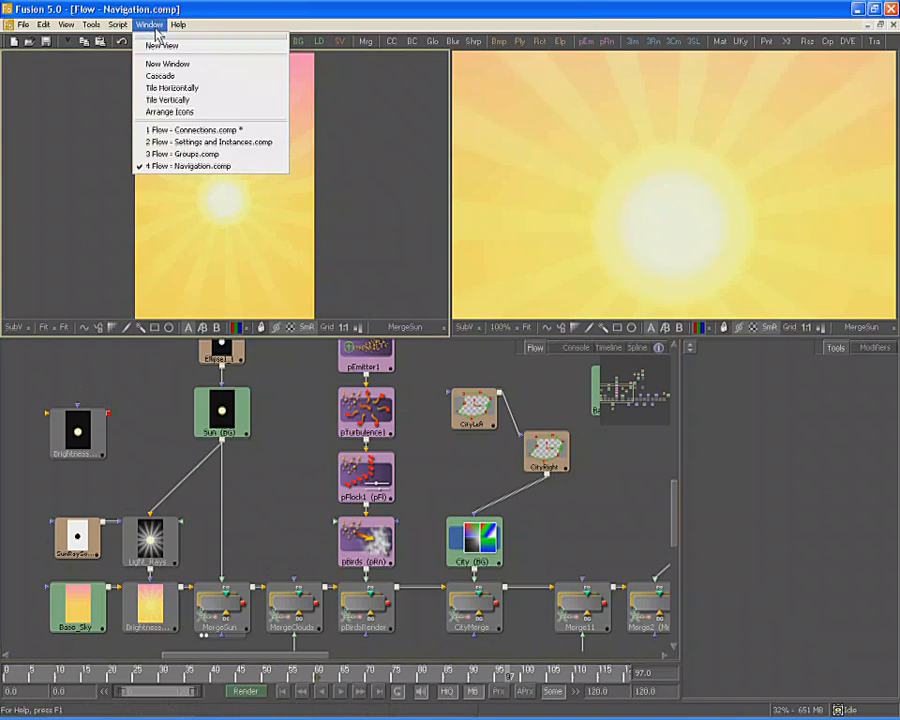
click(156, 130)
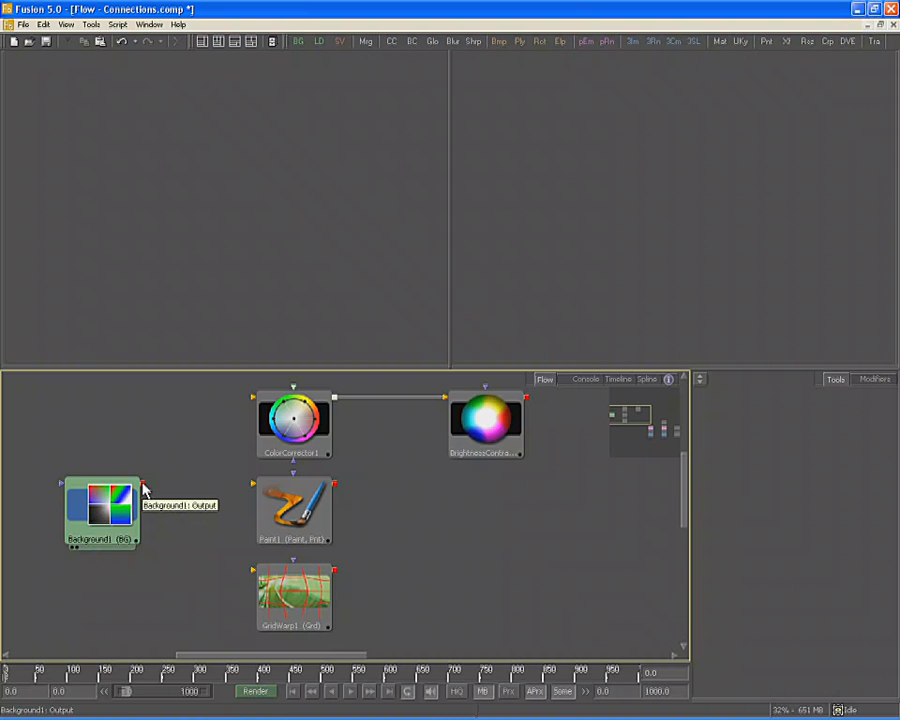
drag(143, 486, 280, 420)
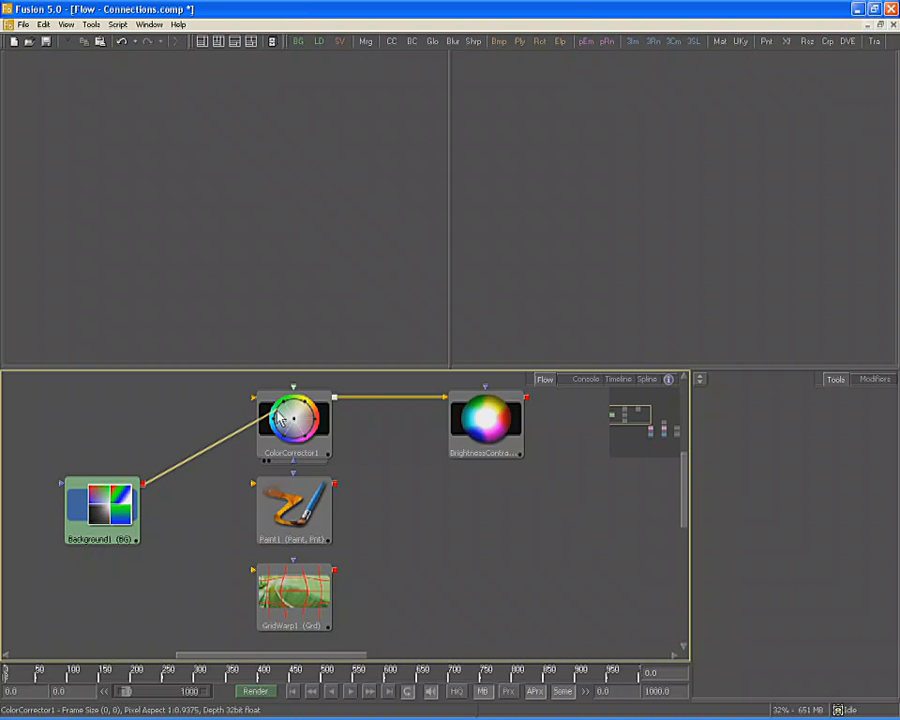
drag(277, 412, 254, 399)
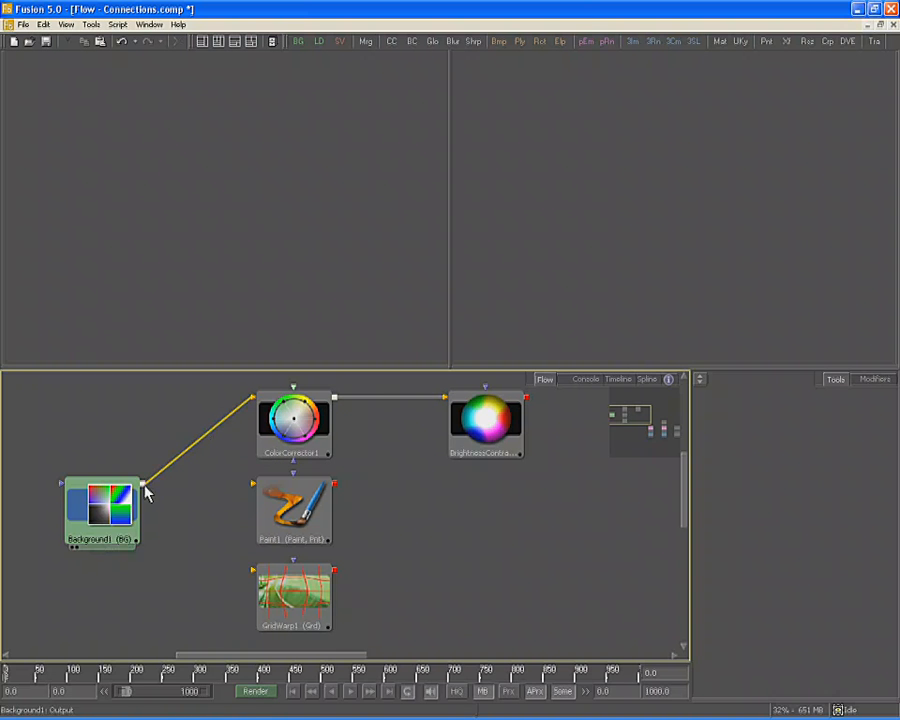
mouse_move(144, 486)
mouse_down()
mouse_move(310, 505)
mouse_move(297, 508)
mouse_up()
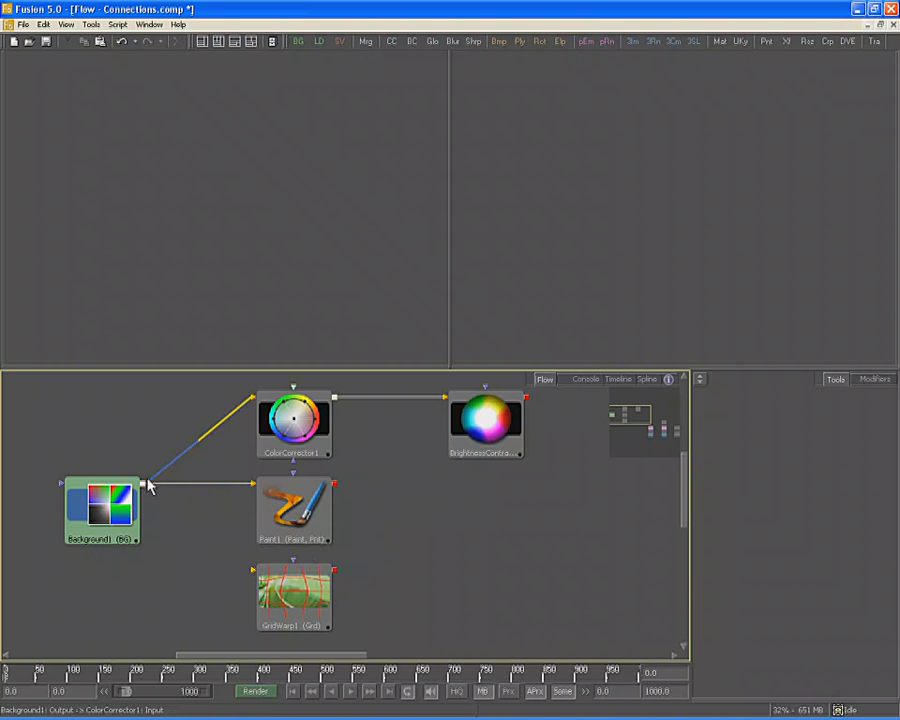
drag(144, 482, 278, 590)
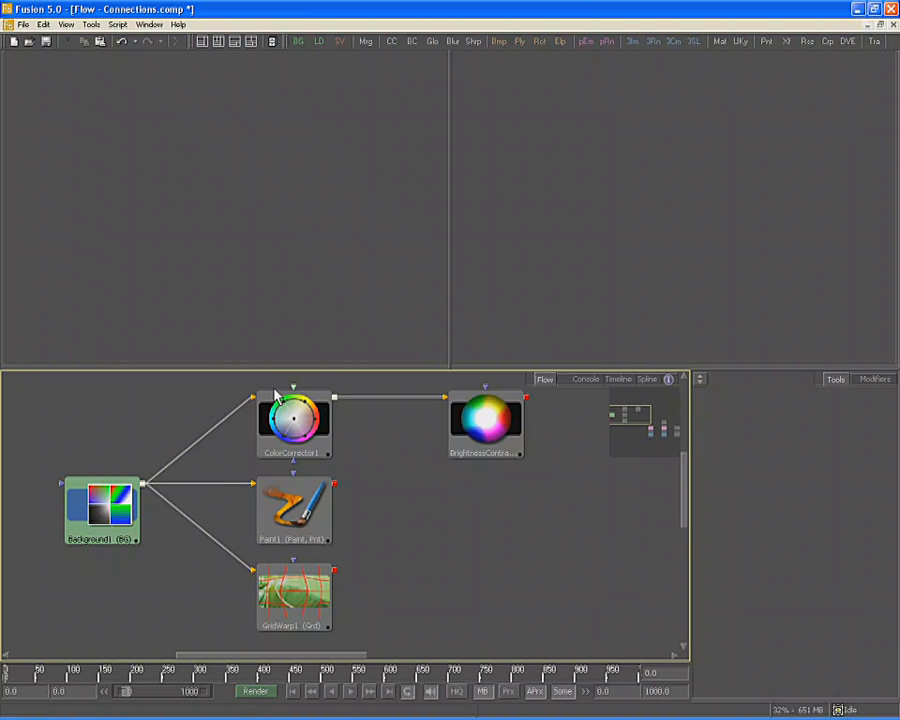
View the ColorCorrector1, Paint1 and GridWarp1 controls, then wire Paint1's output into BrightnessContrast1
click(293, 427)
click(292, 533)
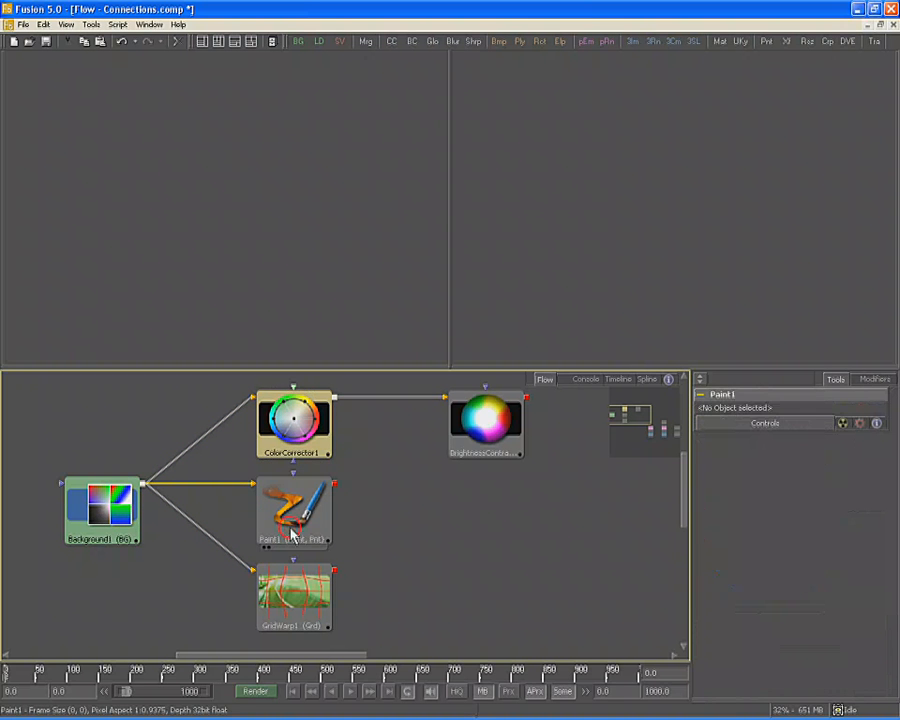
click(292, 603)
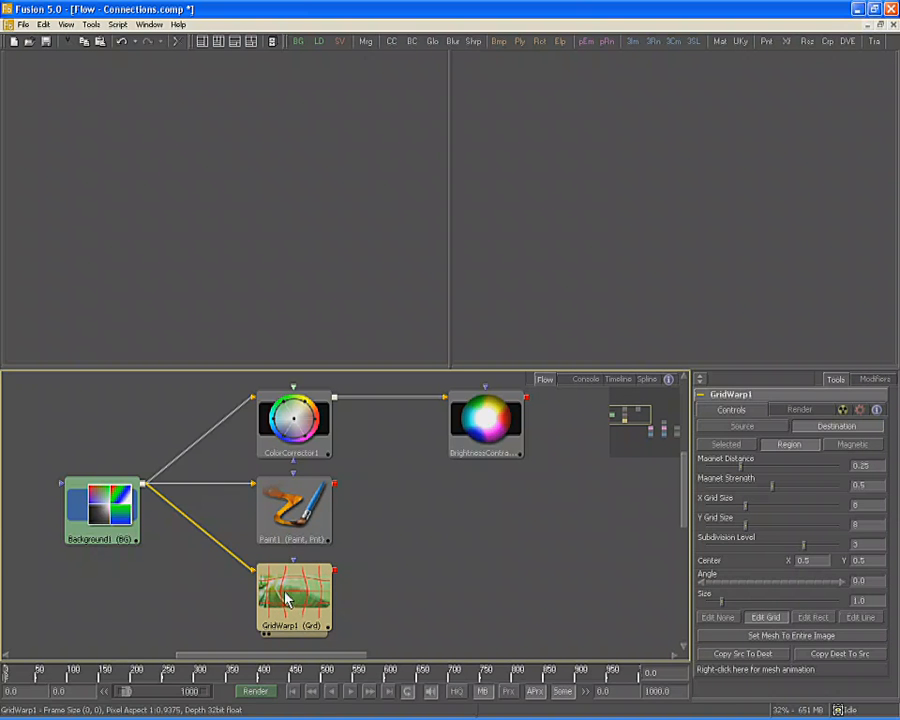
click(326, 513)
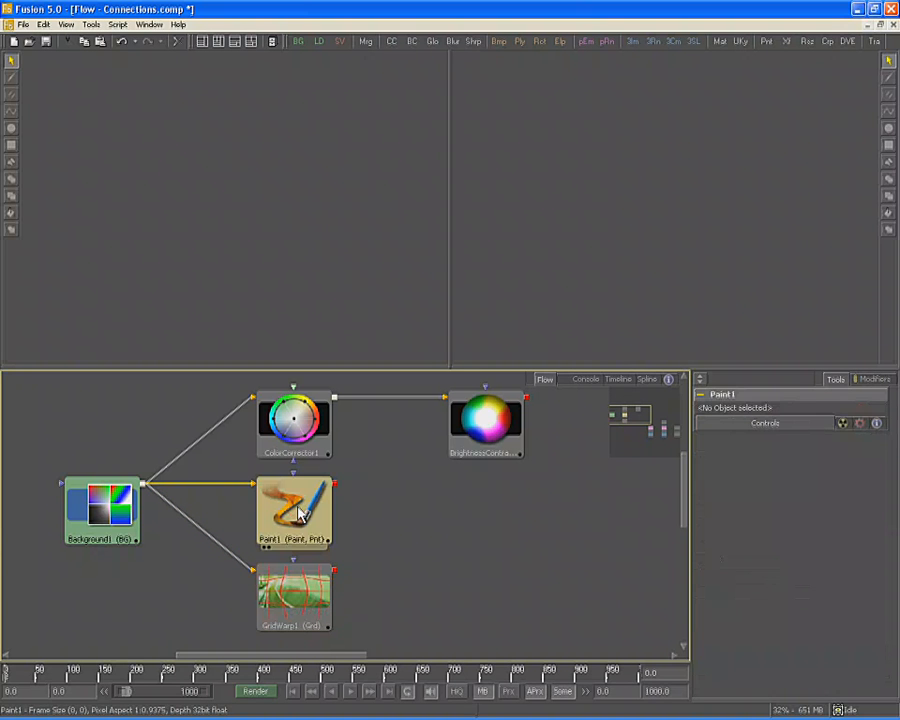
mouse_move(335, 484)
mouse_down()
mouse_move(492, 469)
mouse_move(545, 403)
mouse_move(488, 420)
mouse_up()
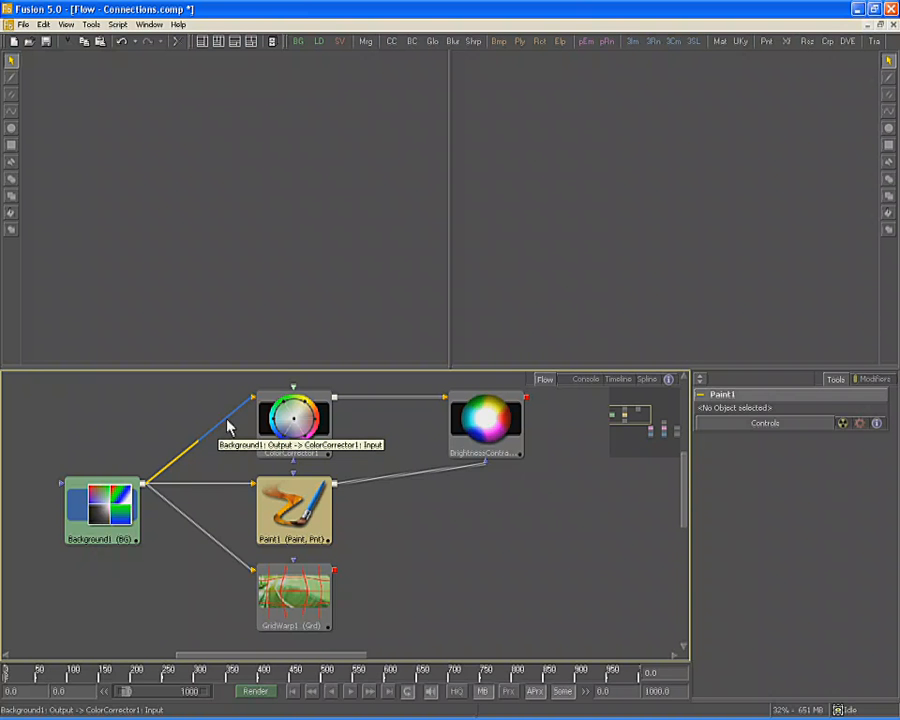
Disconnect and reconnect the Background1 to ColorCorrector1 link twice
drag(228, 426, 214, 466)
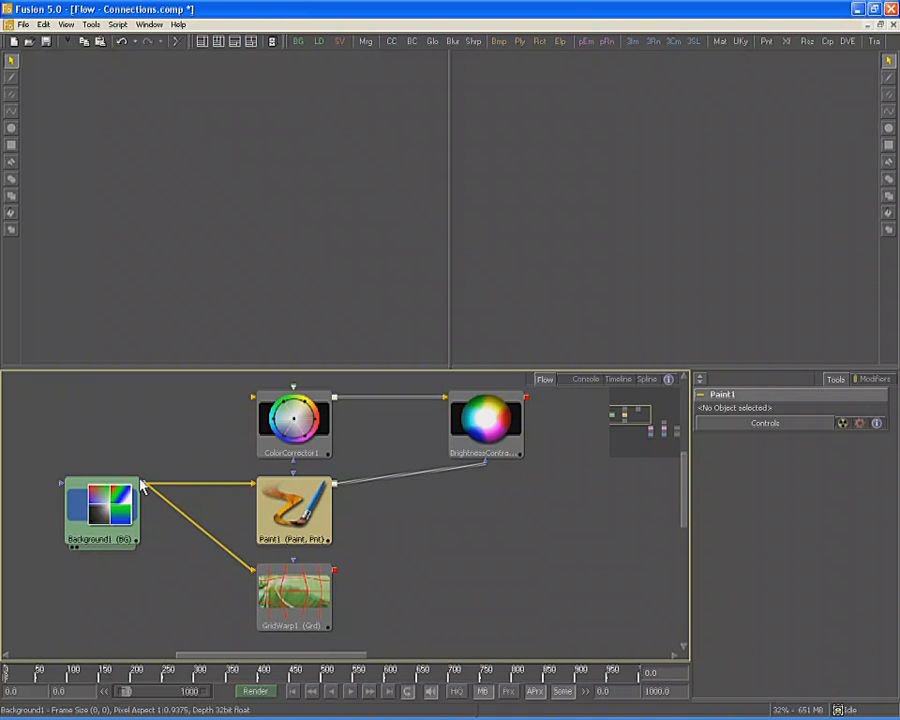
drag(144, 484, 255, 402)
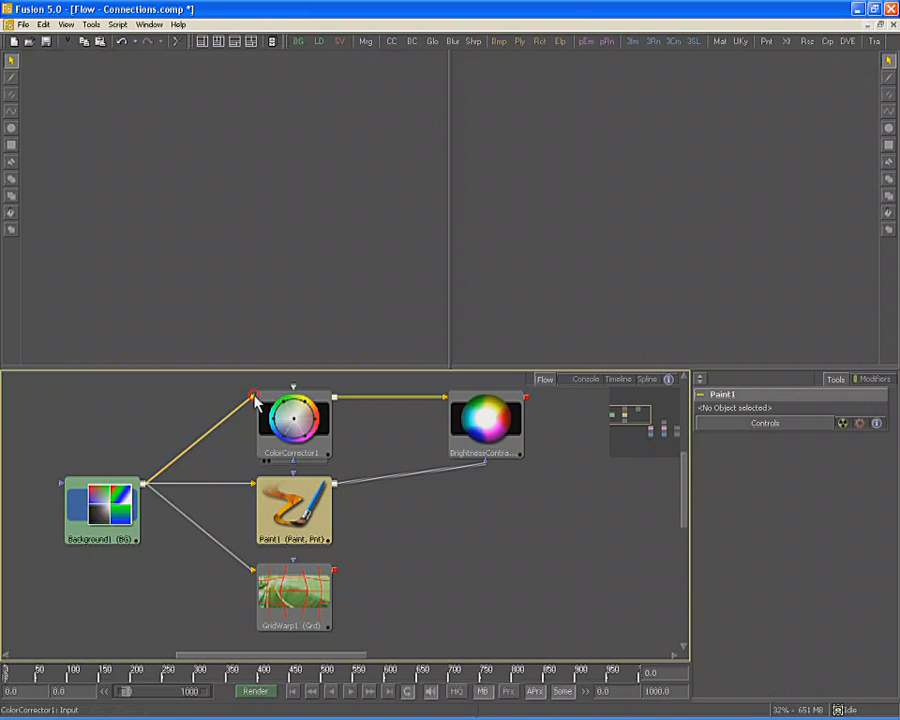
drag(255, 400, 210, 415)
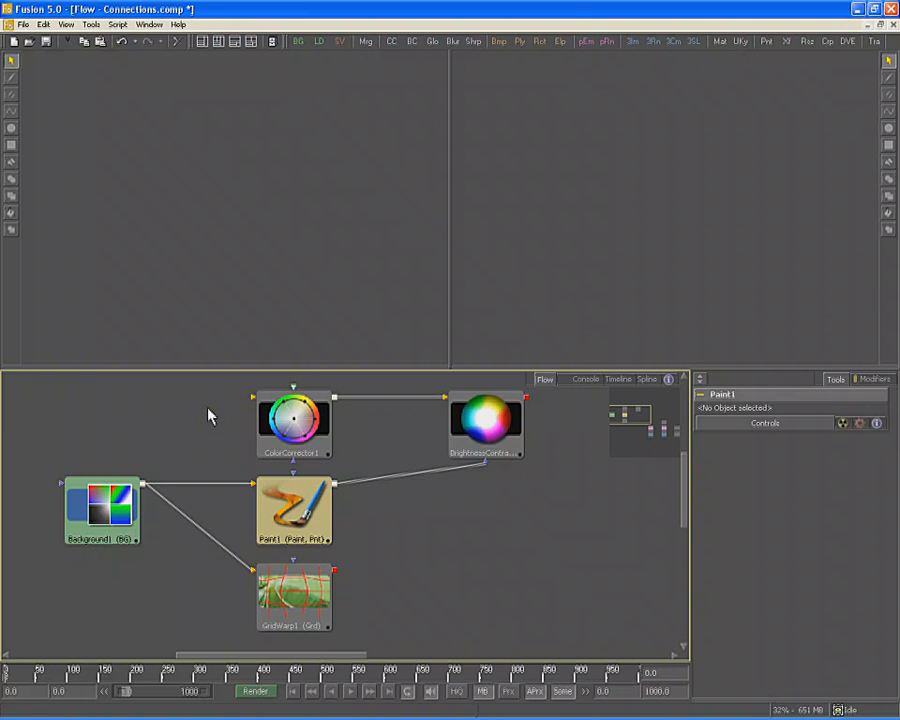
drag(146, 486, 253, 398)
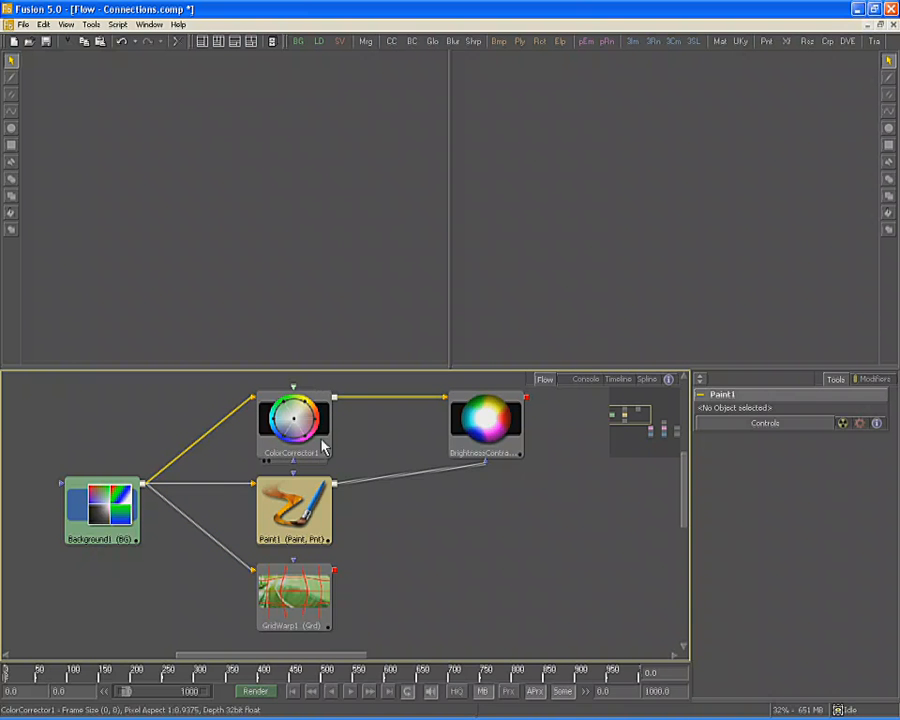
Rewire Paint1 and ColorCorrector1 outputs into BrightnessContrast1, then bring the particle nodes into view
mouse_move(336, 490)
mouse_down()
mouse_move(447, 403)
mouse_move(345, 476)
mouse_move(447, 403)
mouse_move(440, 346)
mouse_move(392, 462)
mouse_move(463, 475)
mouse_up()
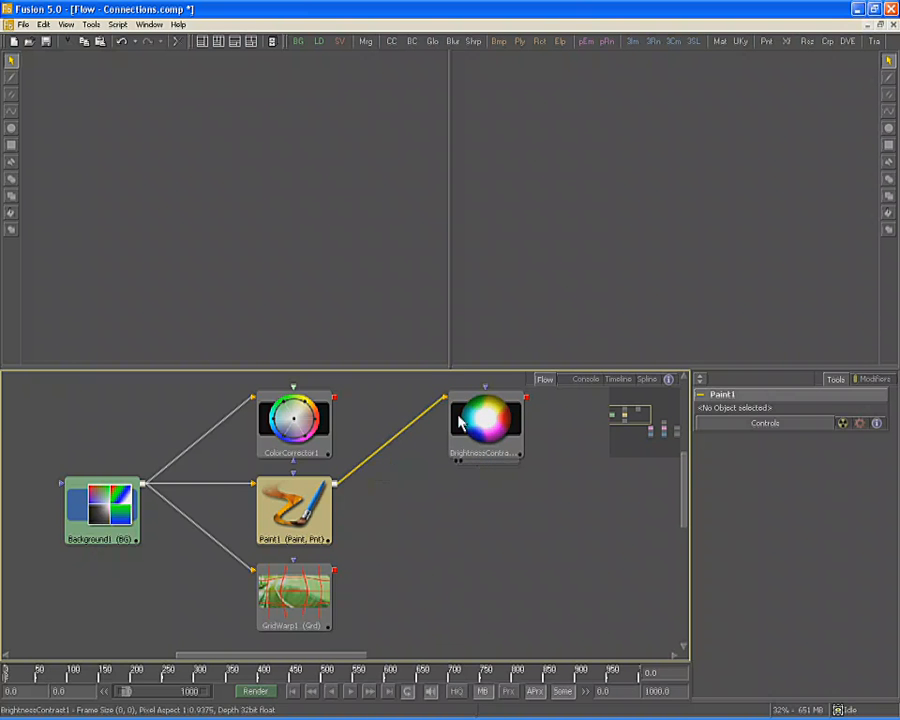
drag(446, 400, 383, 493)
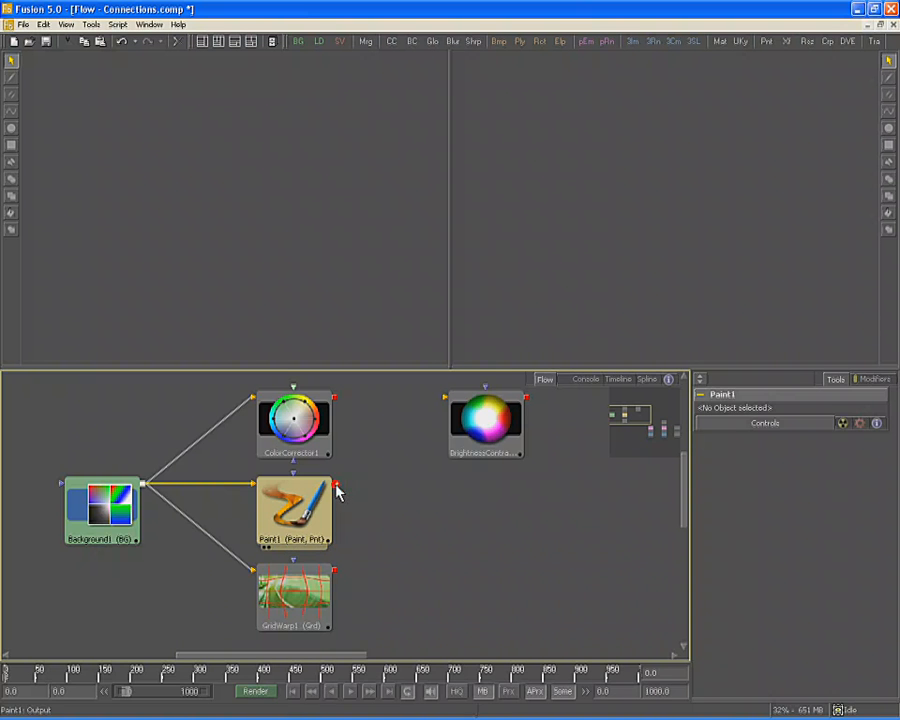
mouse_move(337, 490)
mouse_down()
mouse_move(398, 454)
mouse_move(436, 350)
mouse_move(447, 405)
mouse_up()
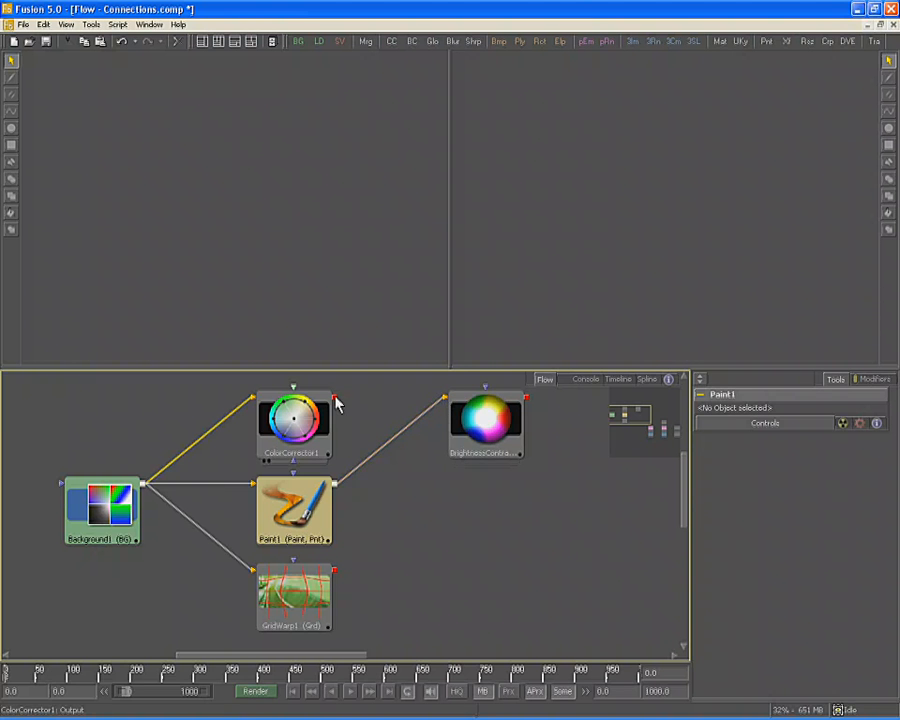
mouse_move(337, 399)
mouse_down()
mouse_move(460, 412)
mouse_move(485, 402)
mouse_up()
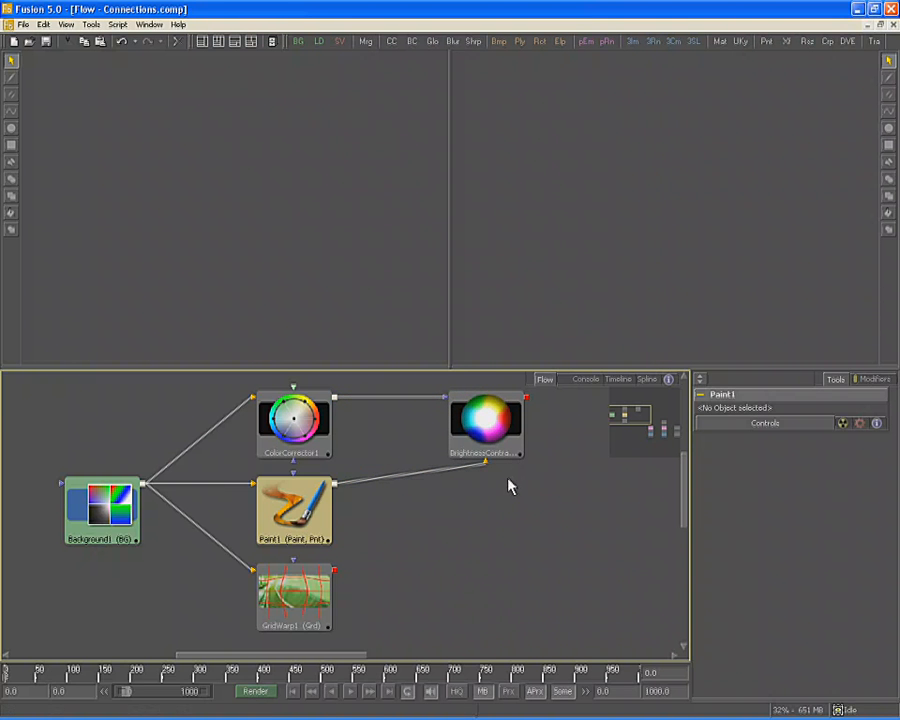
drag(643, 426, 663, 435)
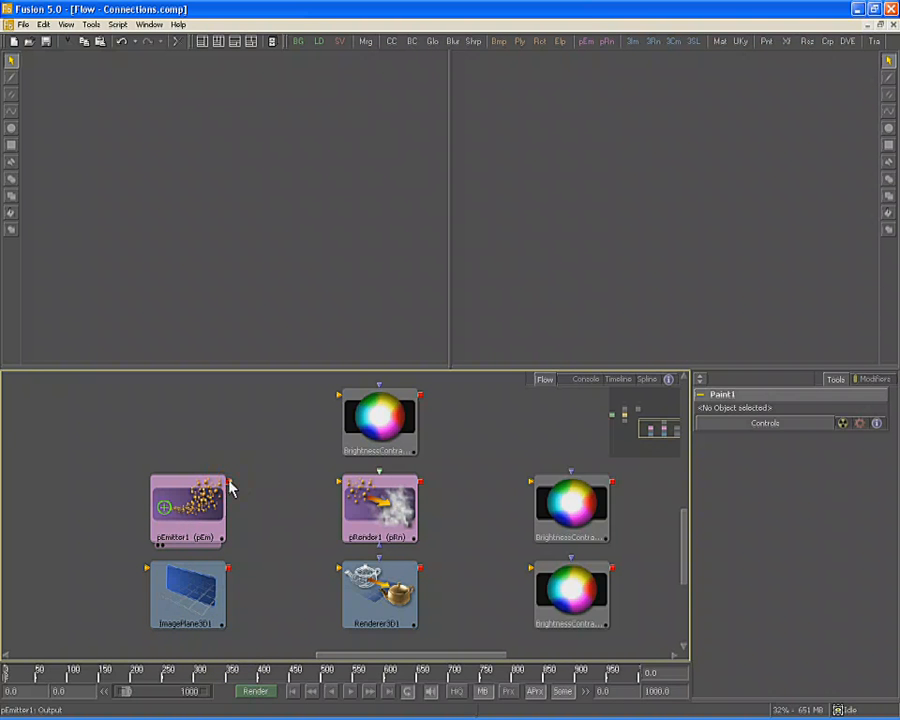
Wire pEmitter1 to pRender1 and ImagePlane3D1 to Renderer3D1, each renderer into a BrightnessContrast node
drag(229, 484, 350, 484)
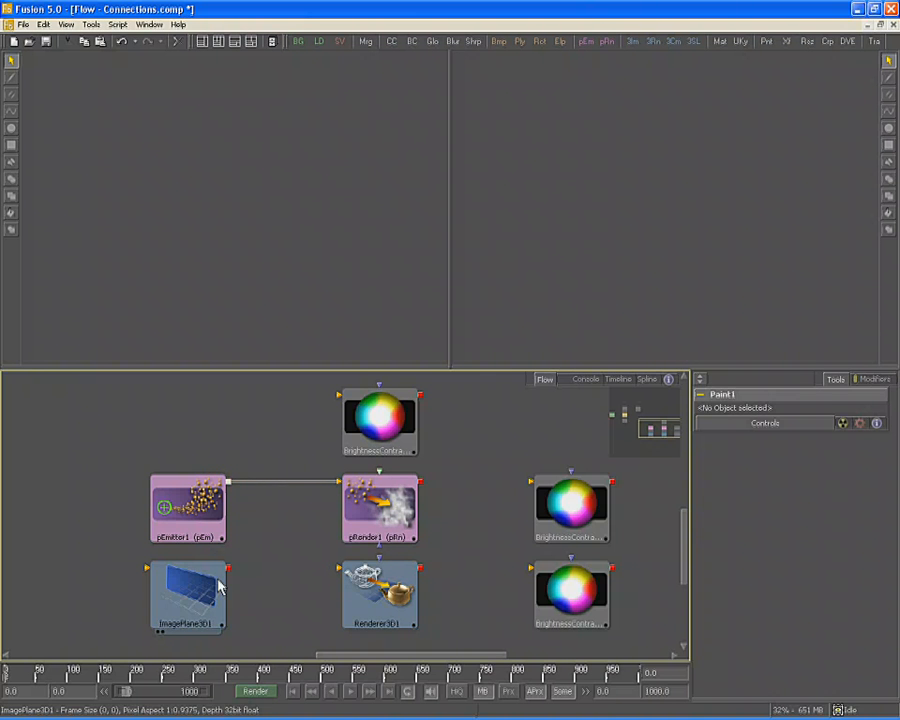
drag(229, 568, 392, 584)
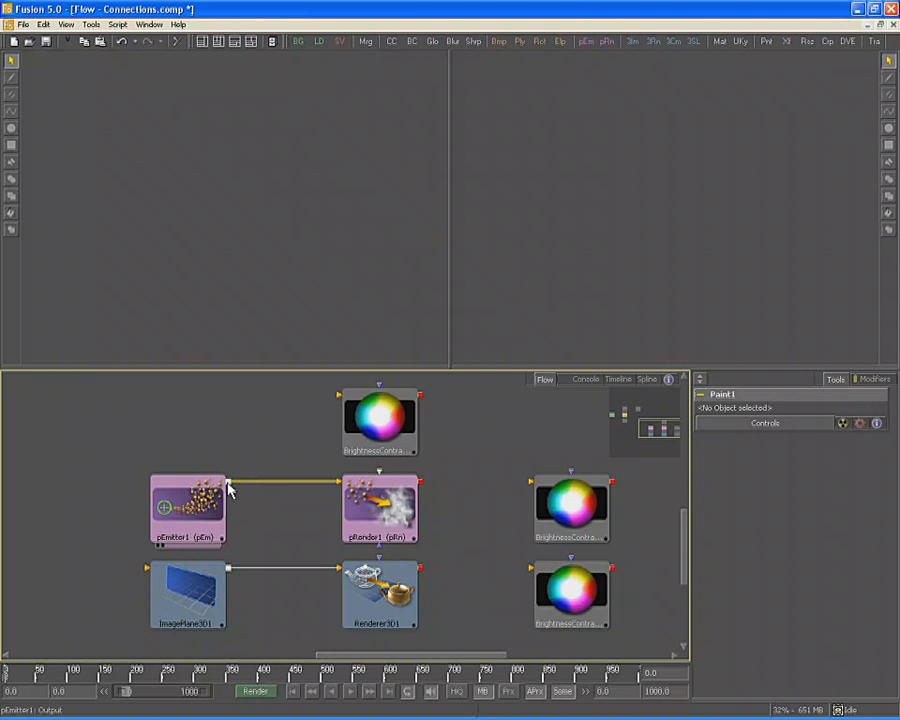
drag(229, 483, 367, 407)
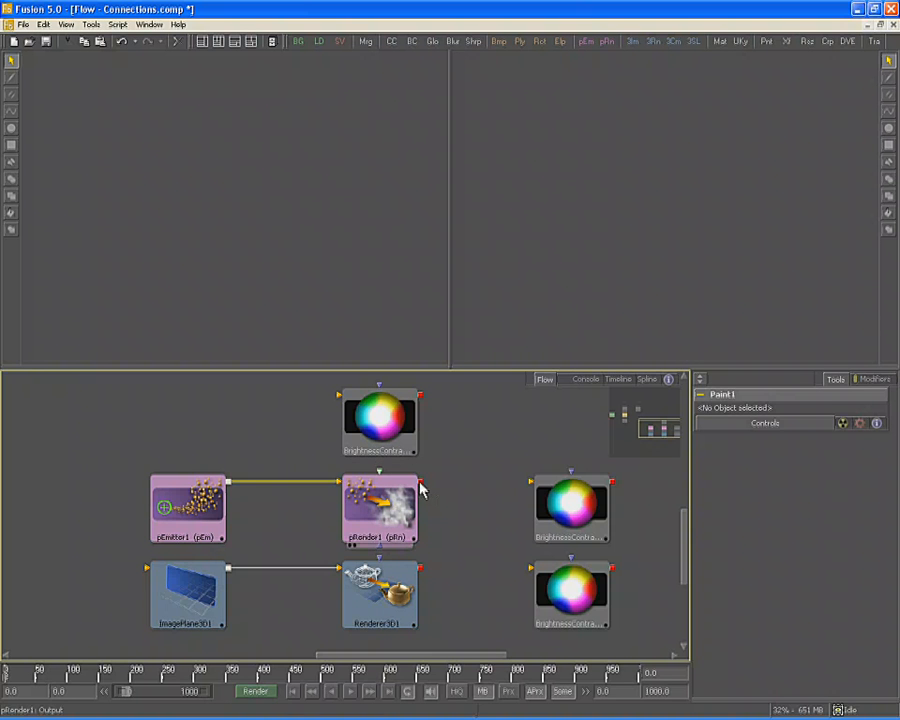
drag(420, 486, 540, 492)
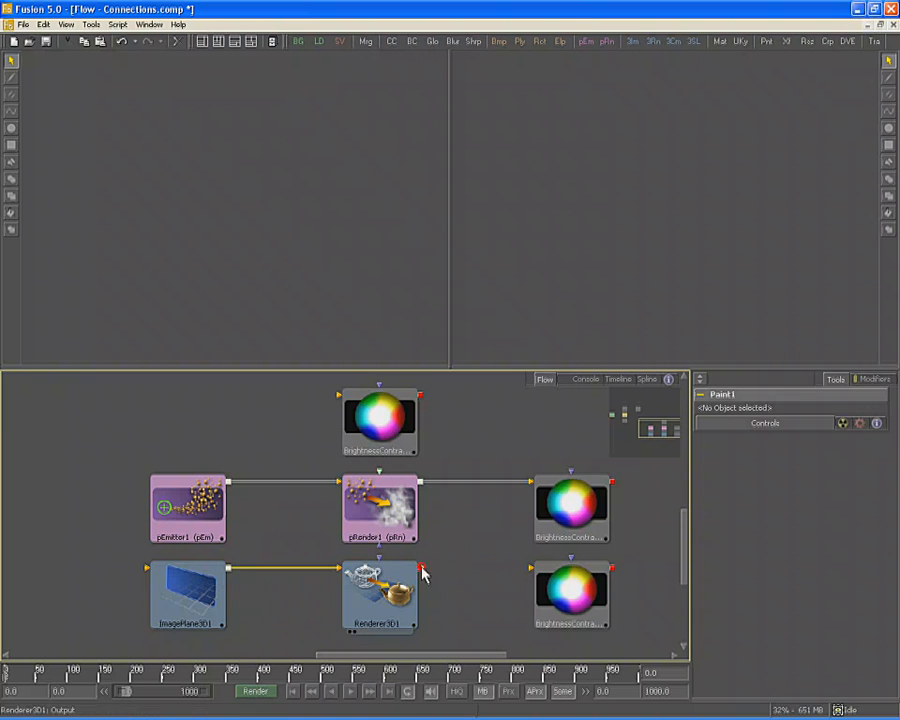
drag(422, 569, 586, 586)
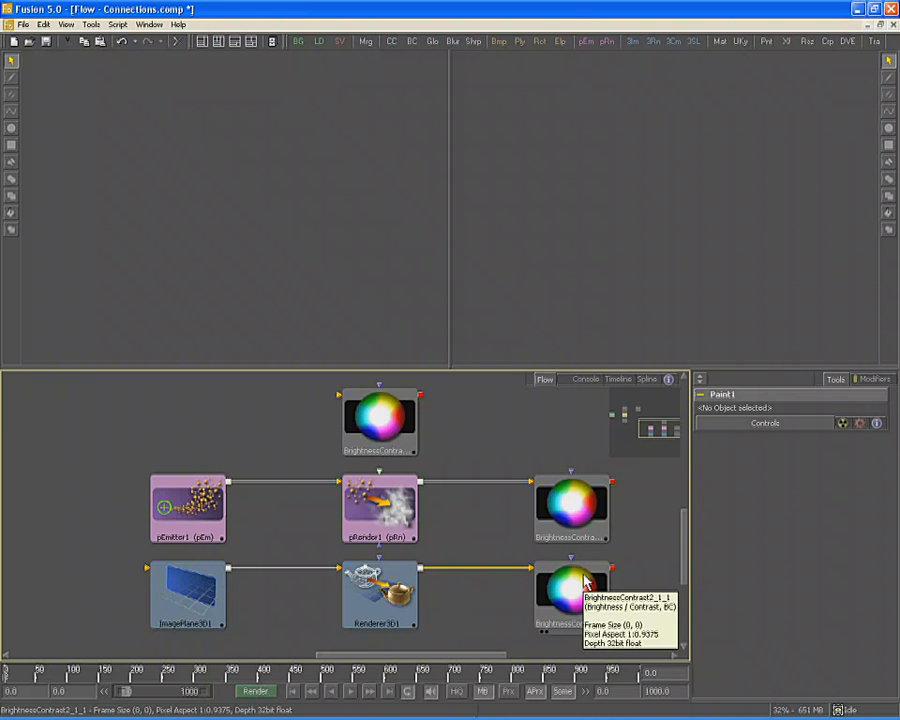
Select pEmitter1 to view its controls and drag the node
click(496, 450)
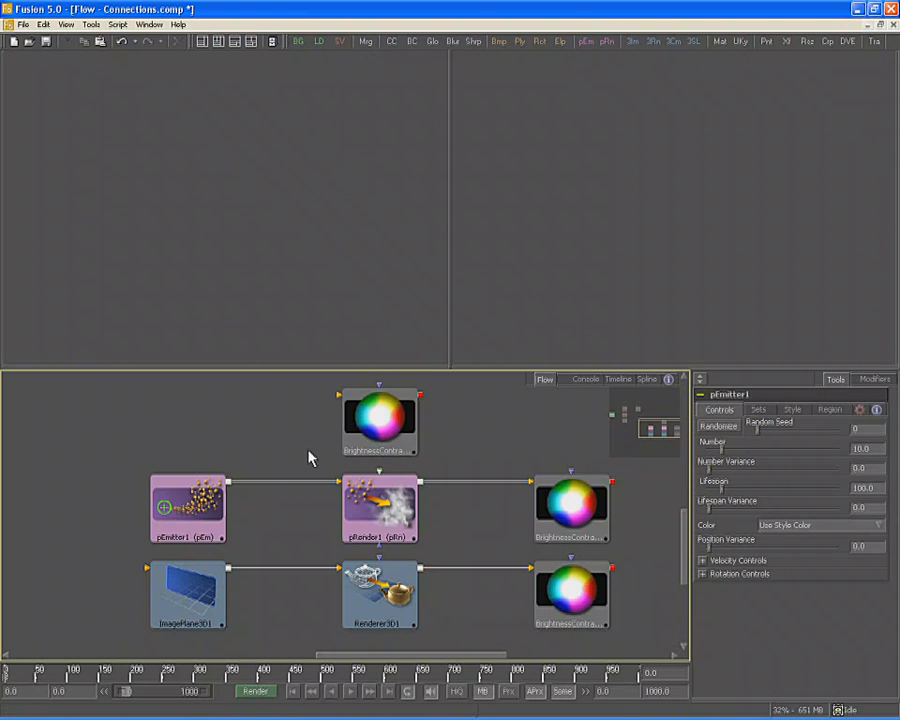
click(183, 522)
mouse_move(183, 522)
mouse_down()
mouse_move(181, 468)
mouse_move(96, 478)
mouse_move(124, 452)
mouse_move(162, 458)
mouse_move(200, 515)
mouse_move(183, 522)
mouse_up()
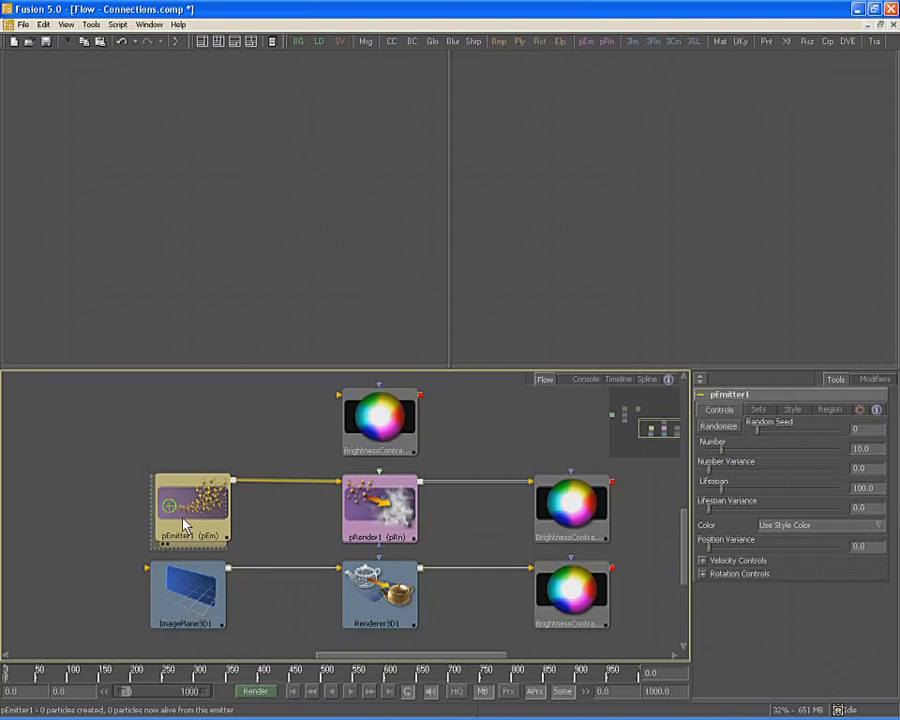
Turn off Arrange Tools > to Grid snapping and line pEmitter1 back up with pRender1
right_click(119, 401)
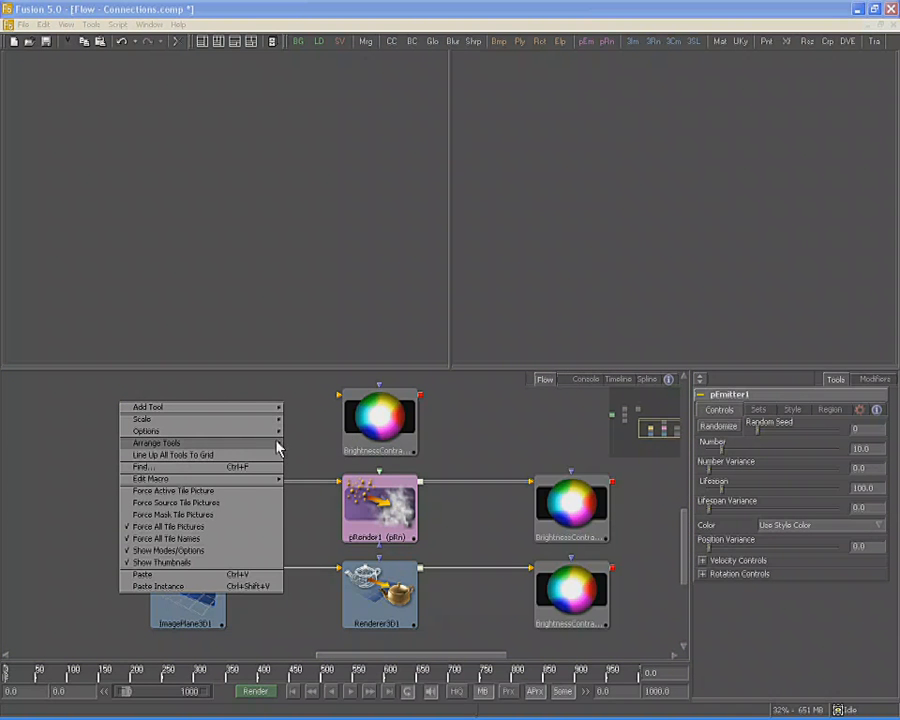
mouse_move(276, 443)
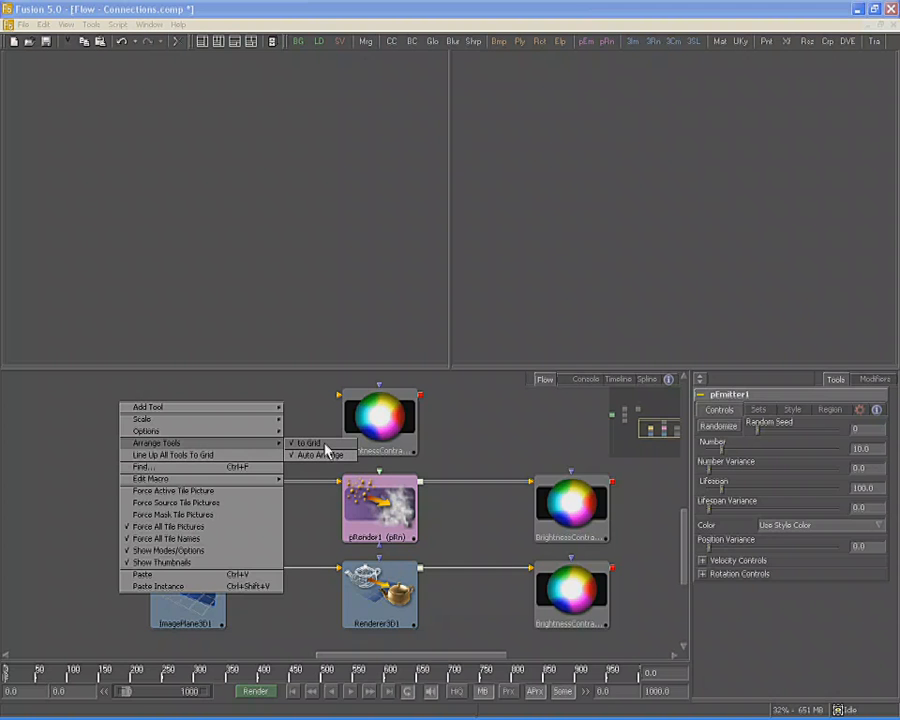
click(326, 446)
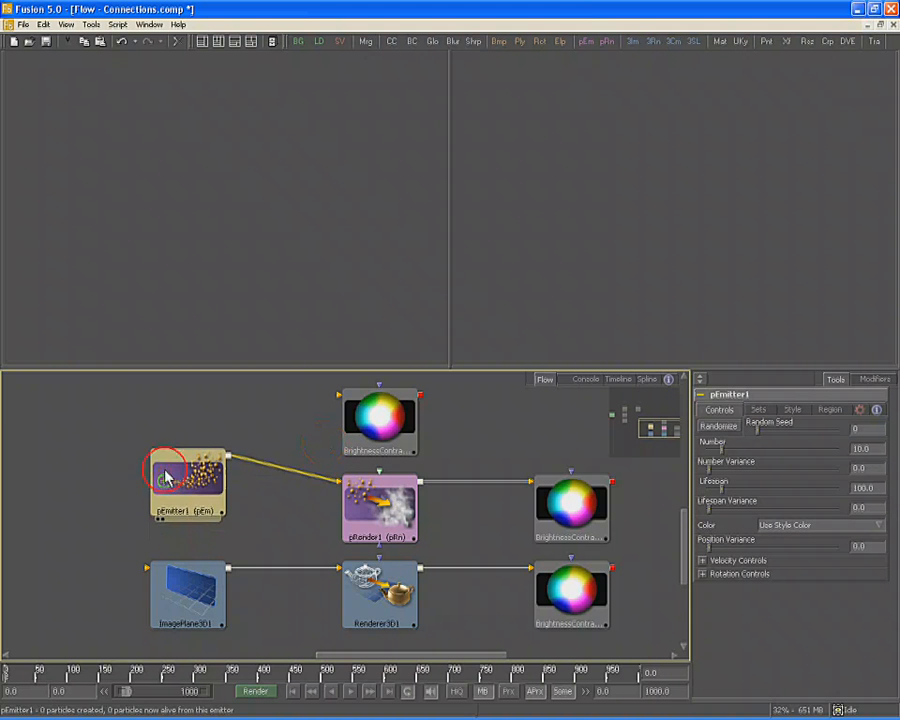
drag(180, 470, 177, 497)
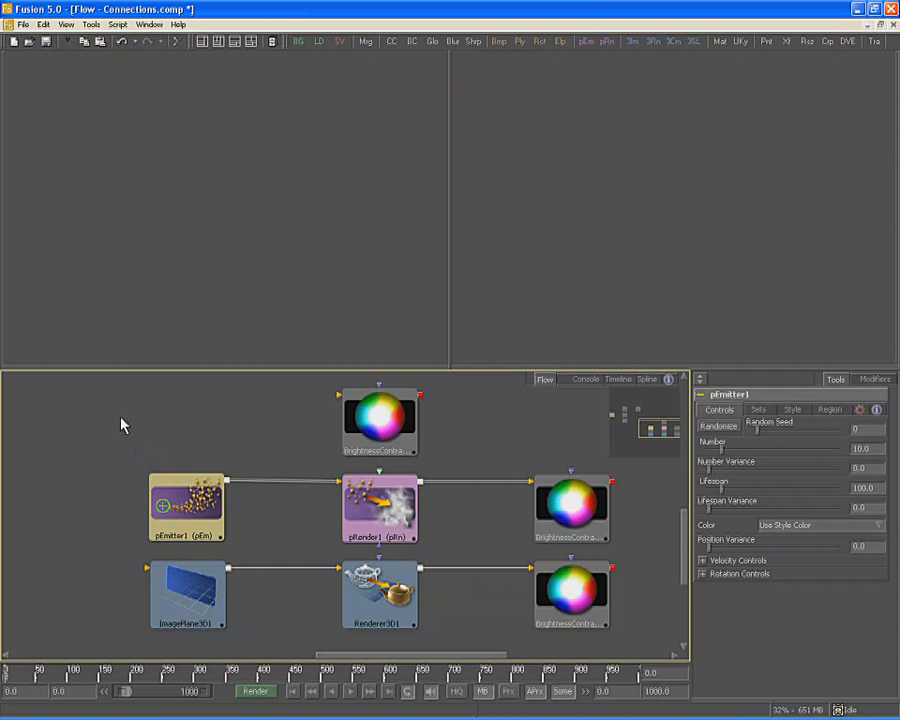
Enable Options > Show Grid so a background grid appears behind the flow nodes
right_click(72, 405)
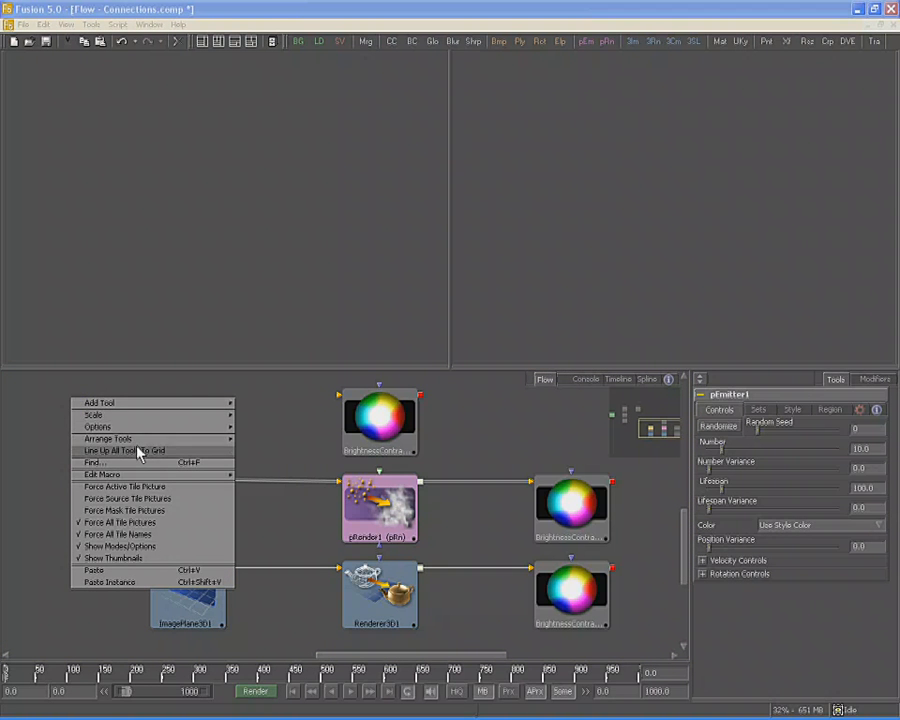
mouse_move(150, 427)
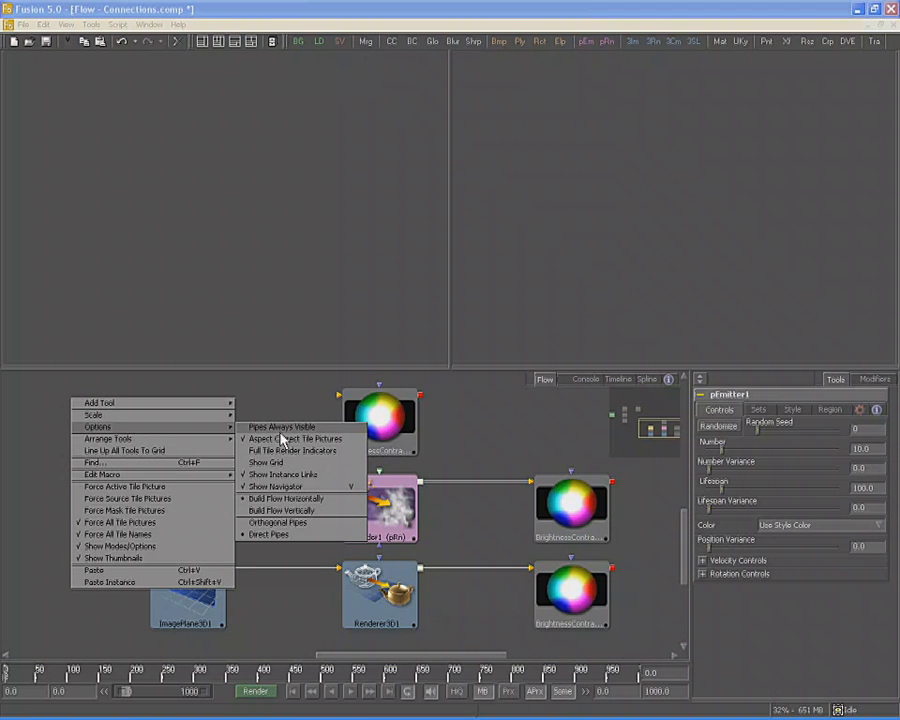
click(285, 464)
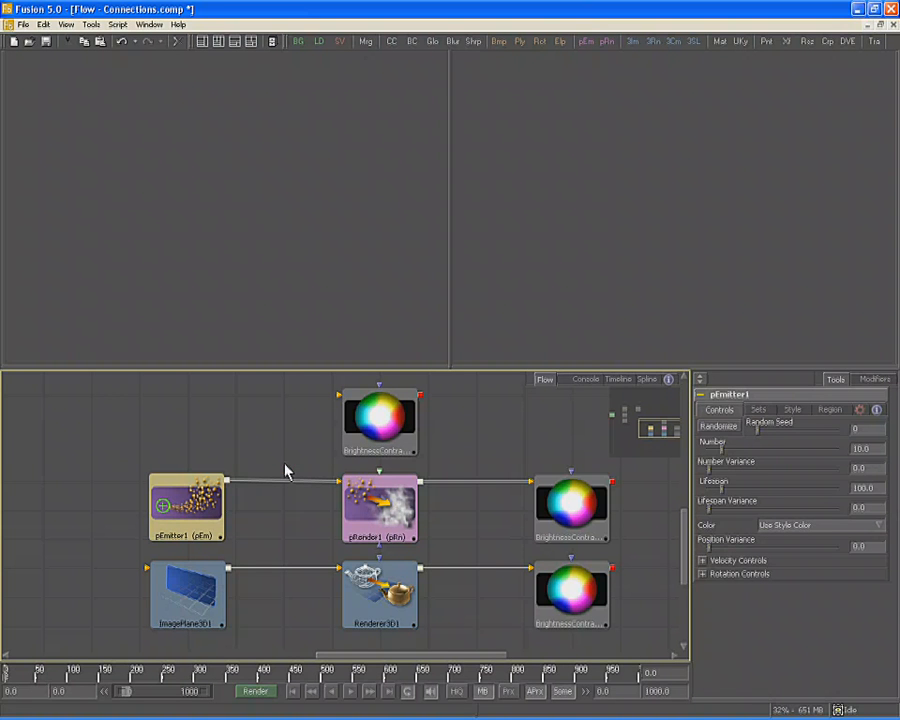